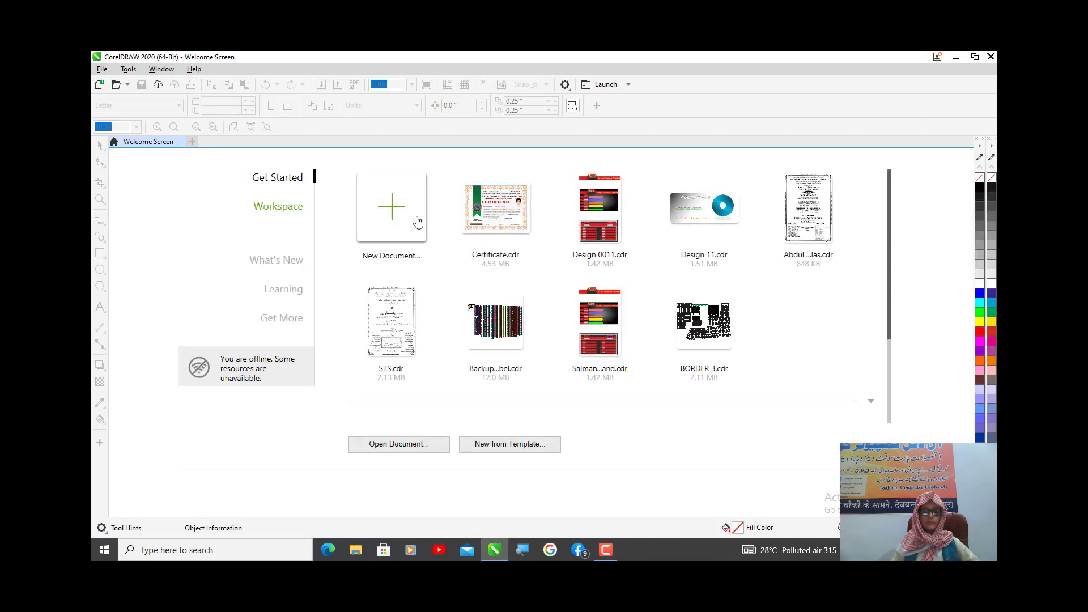
# - Create a landscape A4 document and draw a circle about 7.2 inches in diameter overlapping the page's left edge
pyautogui.click(418, 222)
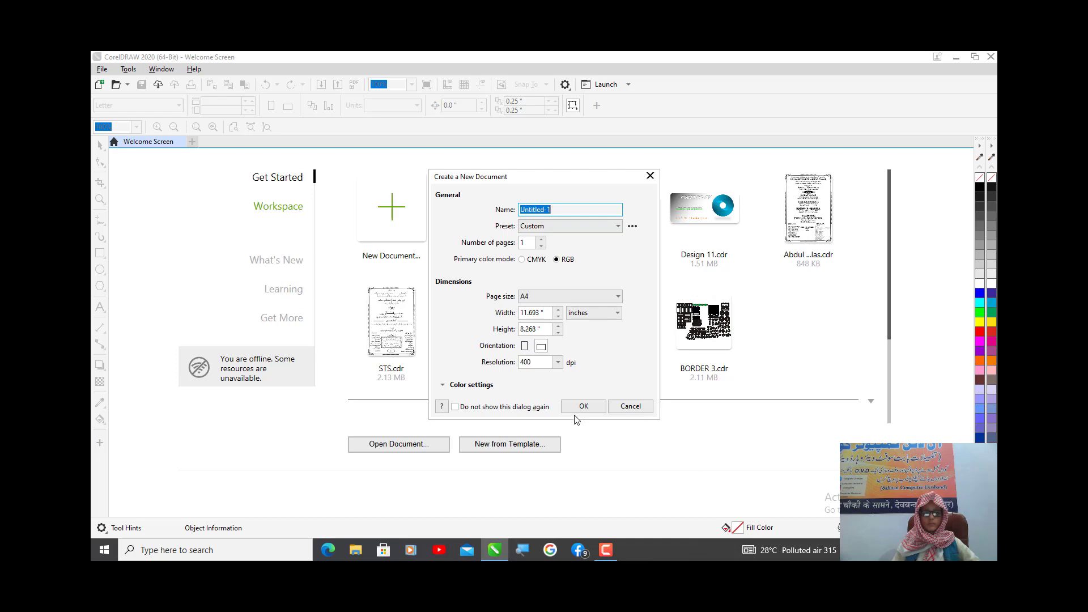
pyautogui.click(578, 408)
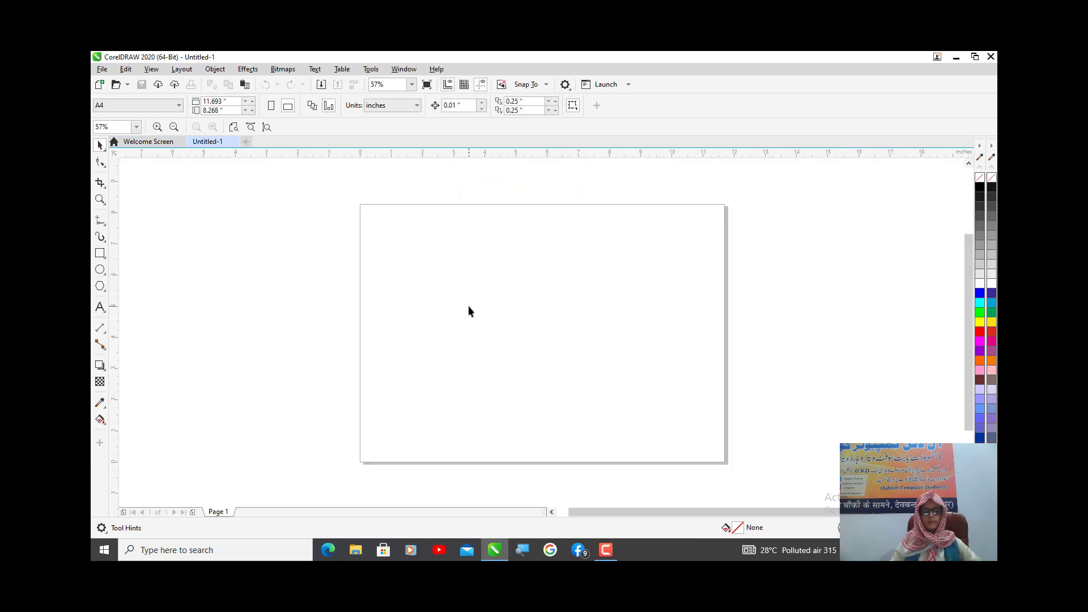
pyautogui.click(99, 270)
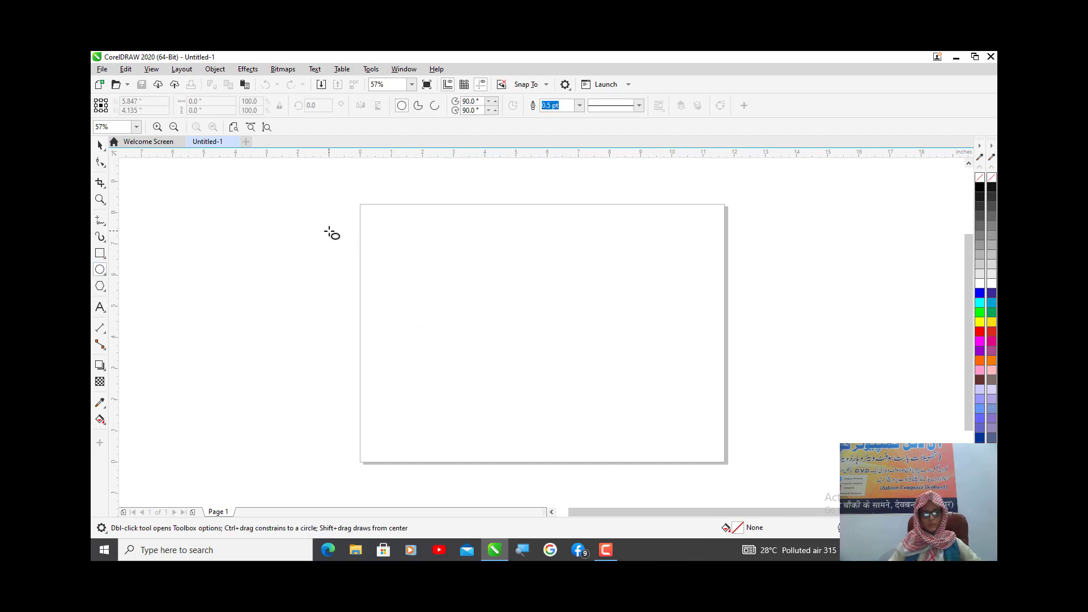
pyautogui.moveTo(330, 232); pyautogui.dragTo(526, 457)
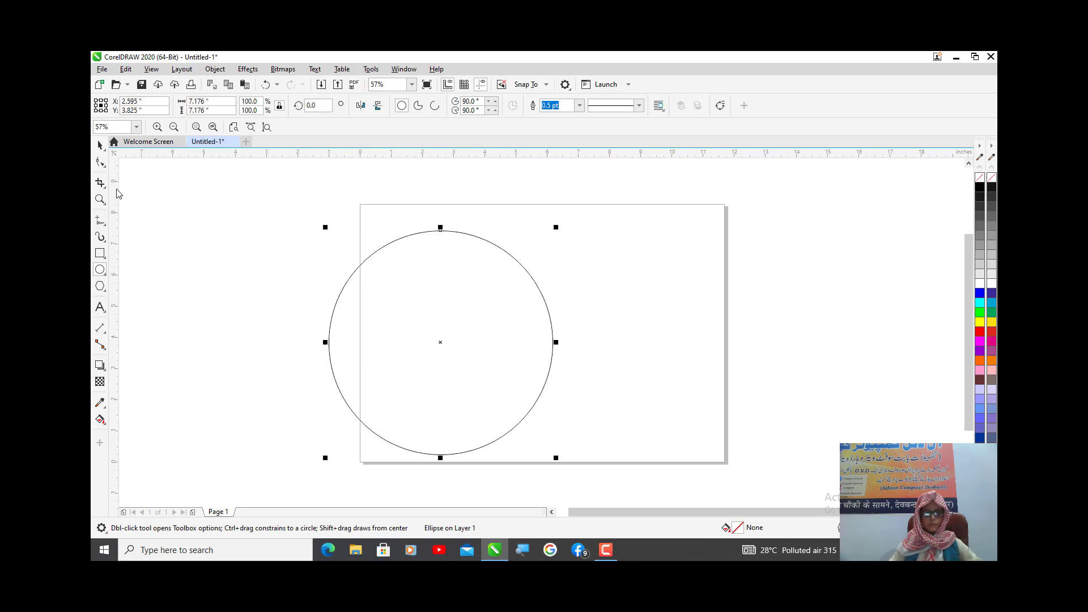
# - Draw a square about 2.8 inches wide and place it over the circle's upper-left part
pyautogui.click(100, 255)
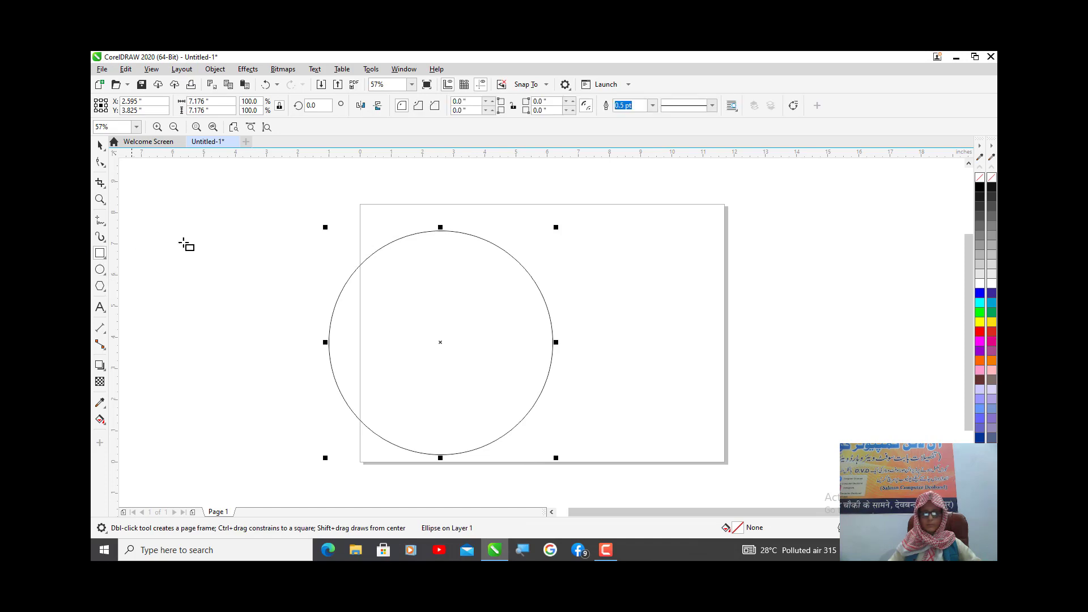
pyautogui.moveTo(283, 216)
pyautogui.mouseDown()
pyautogui.moveTo(364, 294)
pyautogui.moveTo(412, 322)
pyautogui.moveTo(360, 278)
pyautogui.moveTo(369, 288)
pyautogui.mouseUp()
pyautogui.press('space')
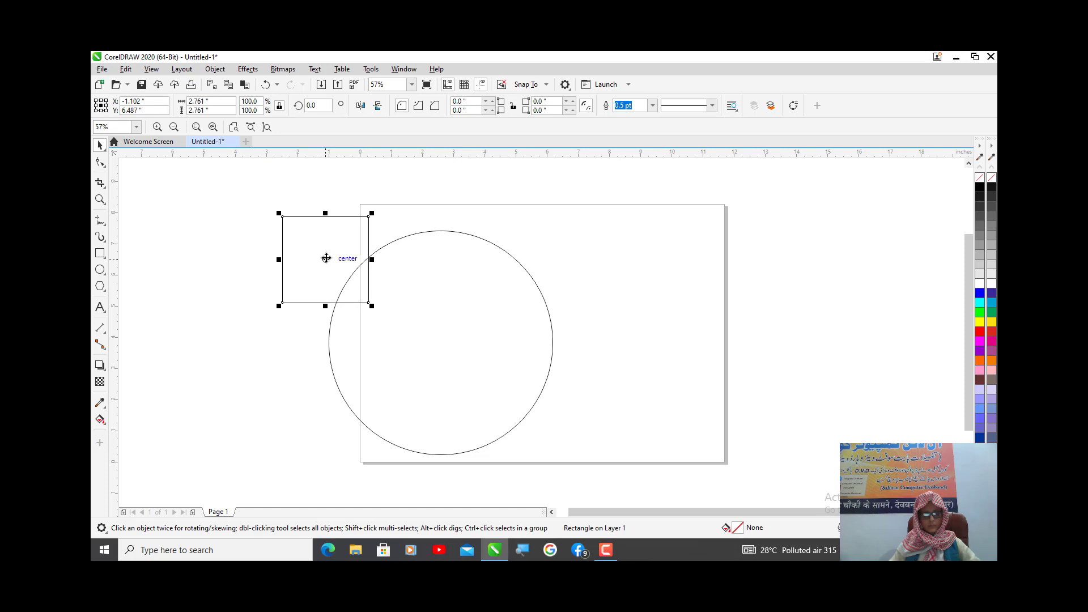
pyautogui.moveTo(326, 259); pyautogui.dragTo(368, 281)
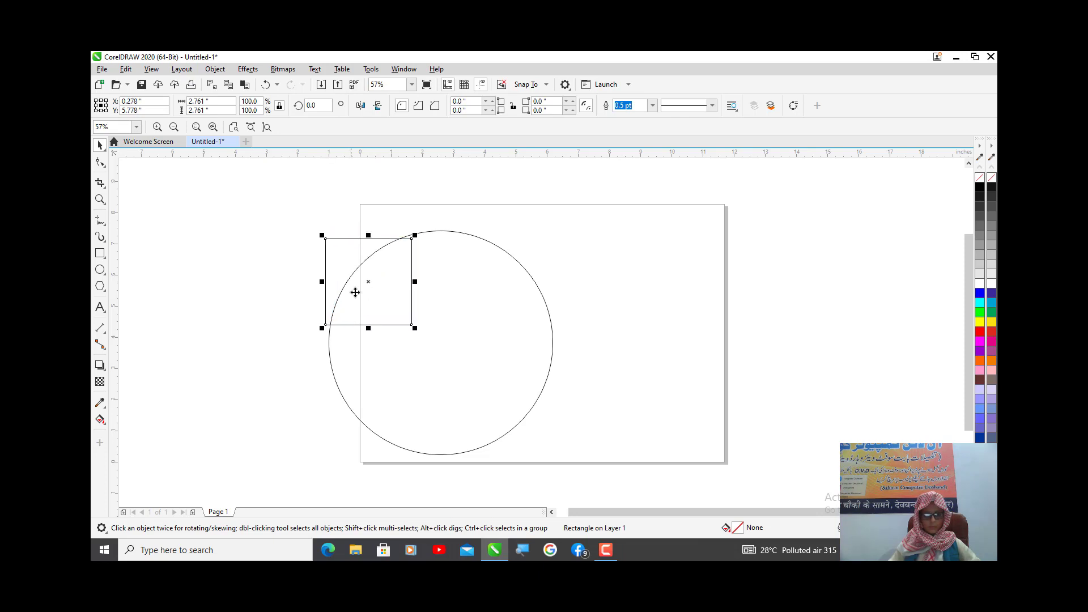
# - Weld the square and the circle into a single shape
pyautogui.click(564, 449)
pyautogui.moveTo(244, 217); pyautogui.dragTo(244, 217)
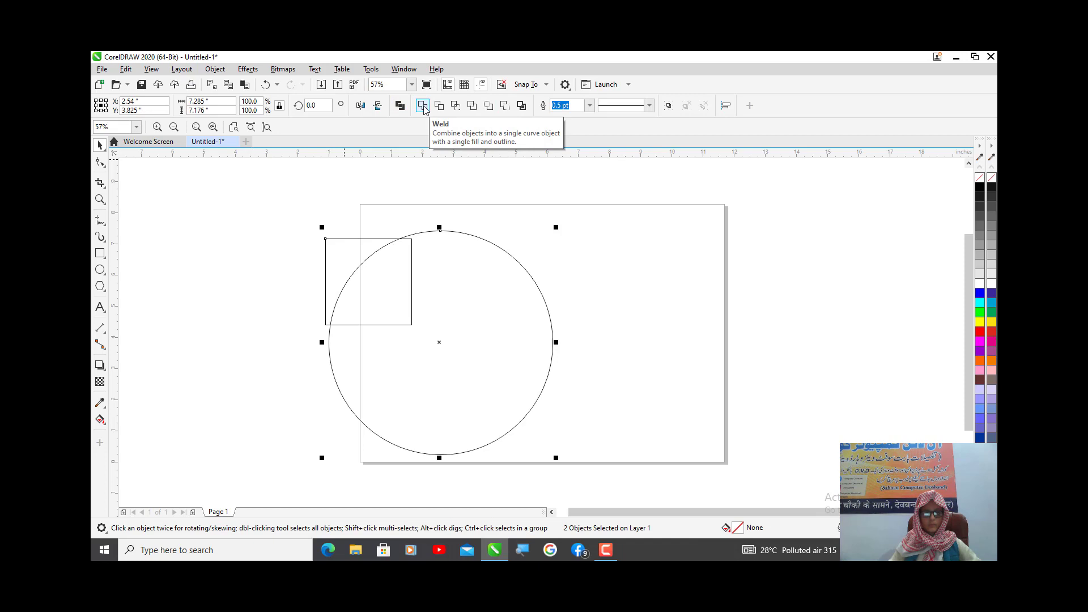
pyautogui.click(423, 106)
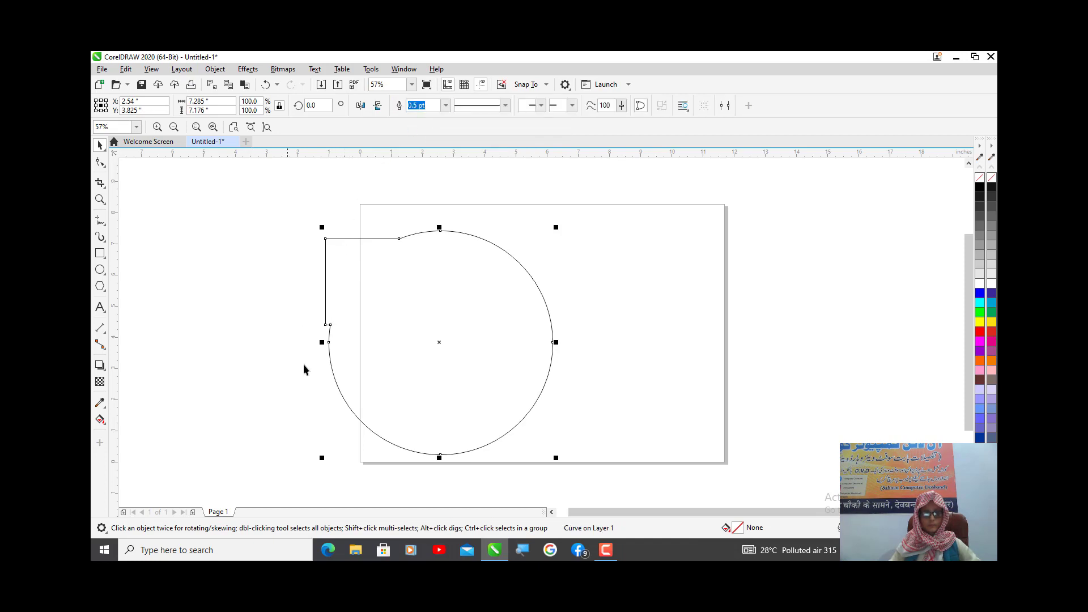
# - Delete the welded shape's lower-left square corner node and the node where the square's top edge meets the circle
pyautogui.scroll(5, 306, 340)
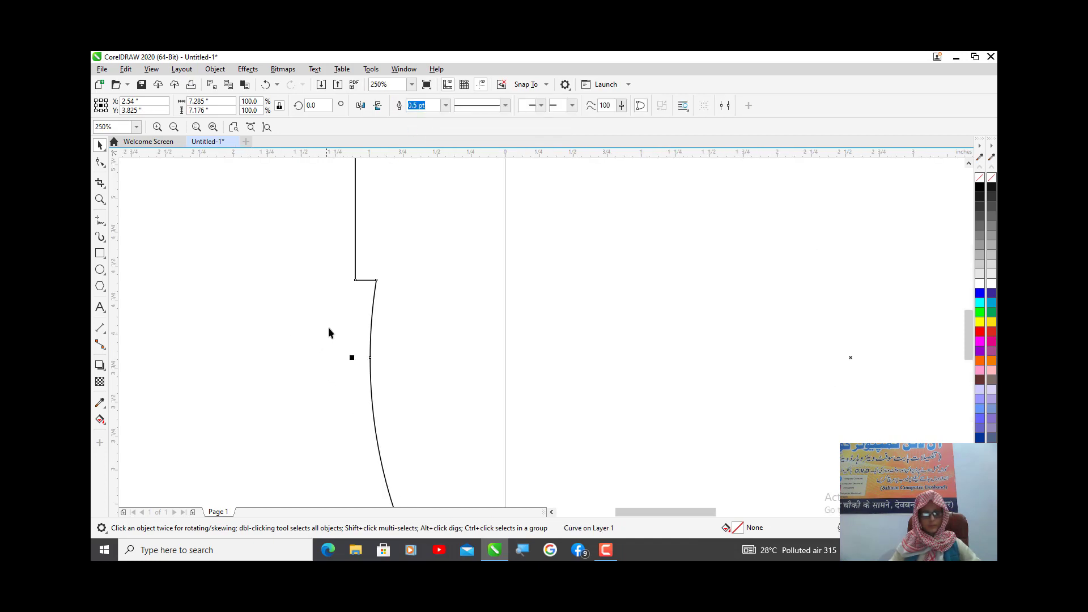
pyautogui.click(100, 162)
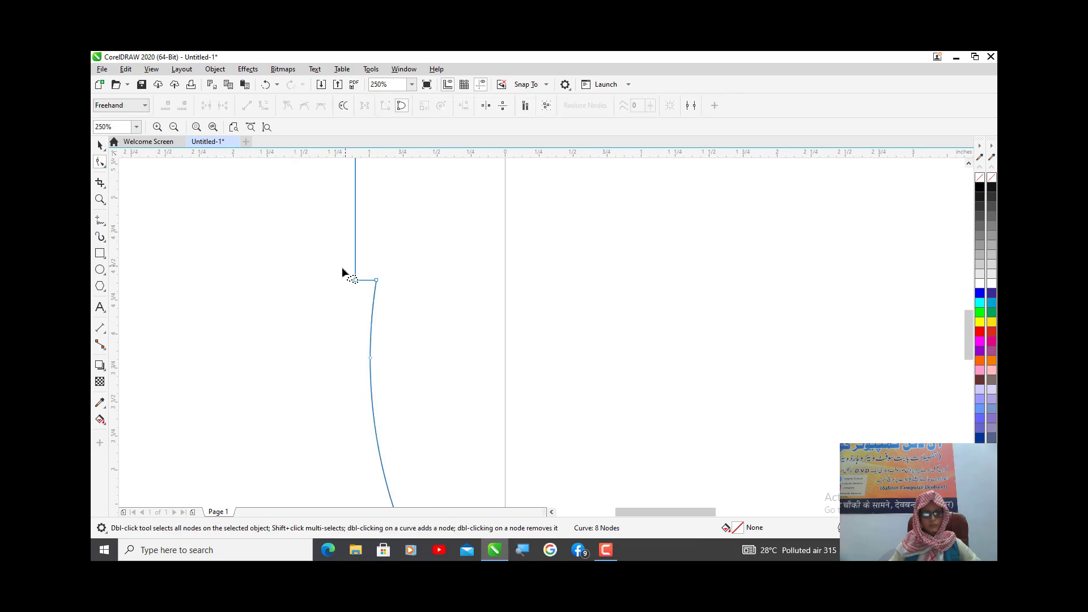
pyautogui.doubleClick(356, 281)
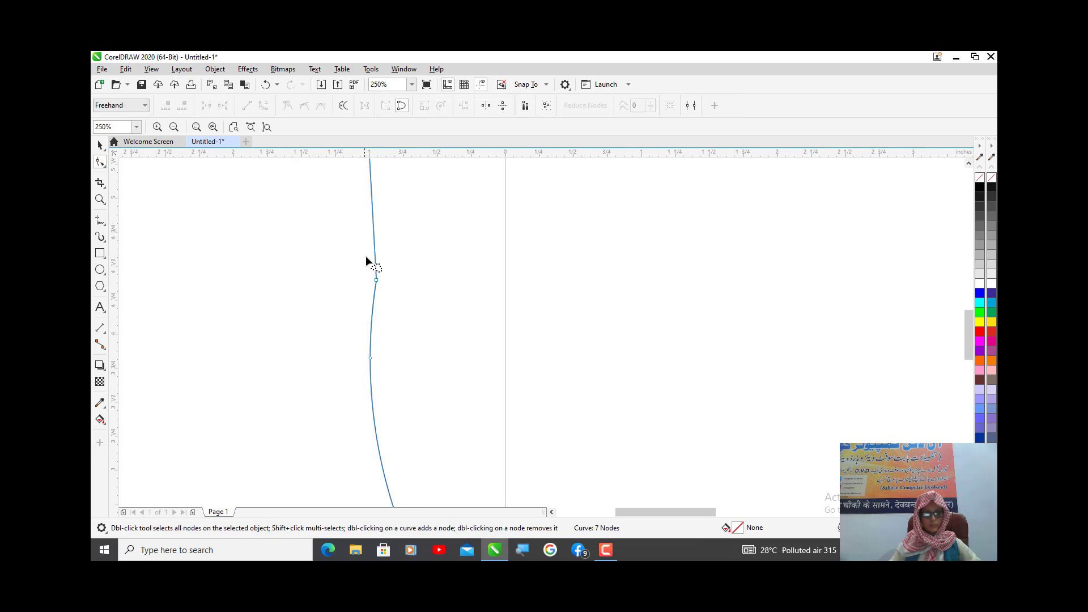
pyautogui.scroll(-5, 367, 261)
pyautogui.scroll(2, 424, 198)
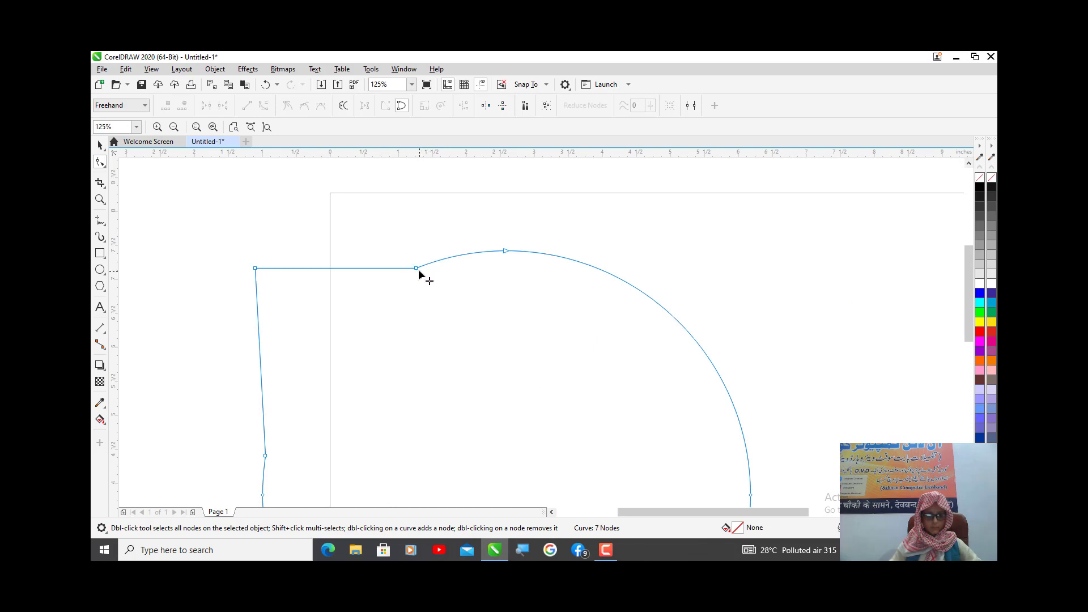
pyautogui.doubleClick(416, 269)
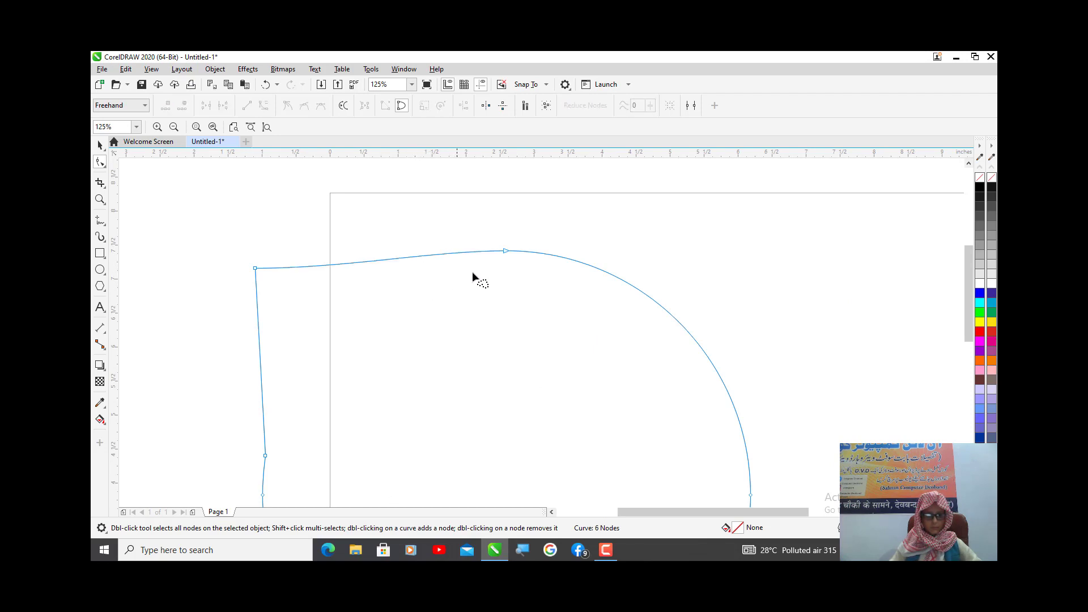
# - Try to smooth the shape's left side by deleting its two nodes there, moving the shape upward in between
pyautogui.doubleClick(266, 455)
pyautogui.scroll(-2, 292, 451)
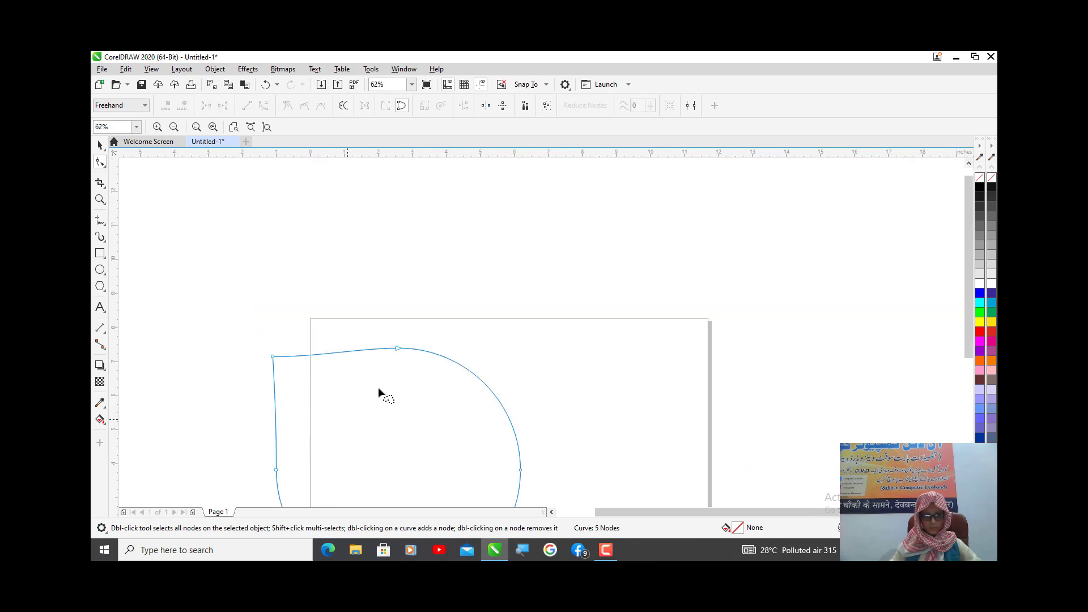
pyautogui.press('space')
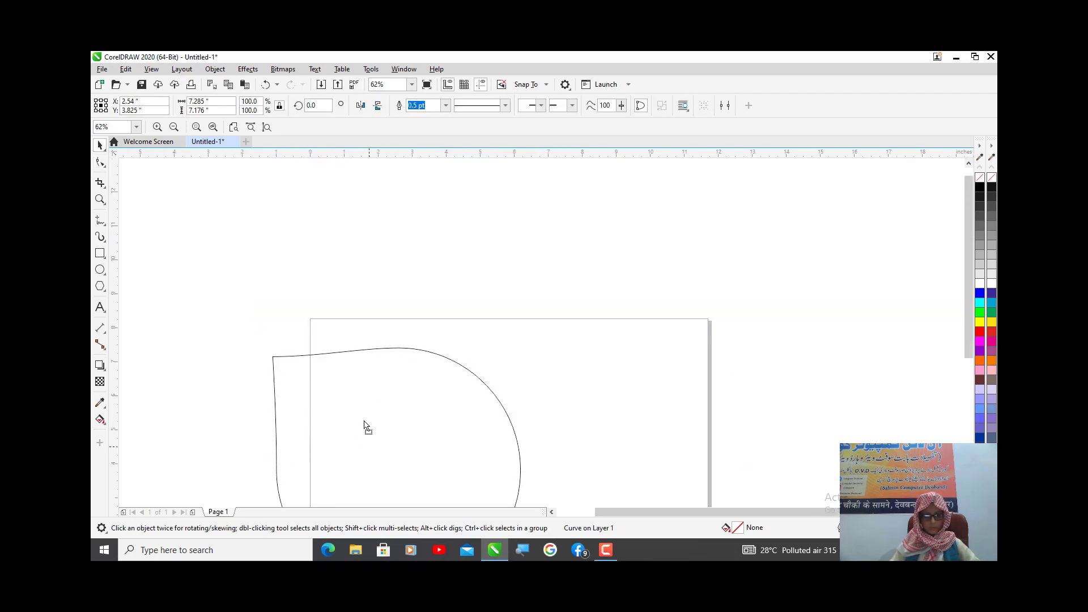
pyautogui.moveTo(370, 438); pyautogui.dragTo(356, 312)
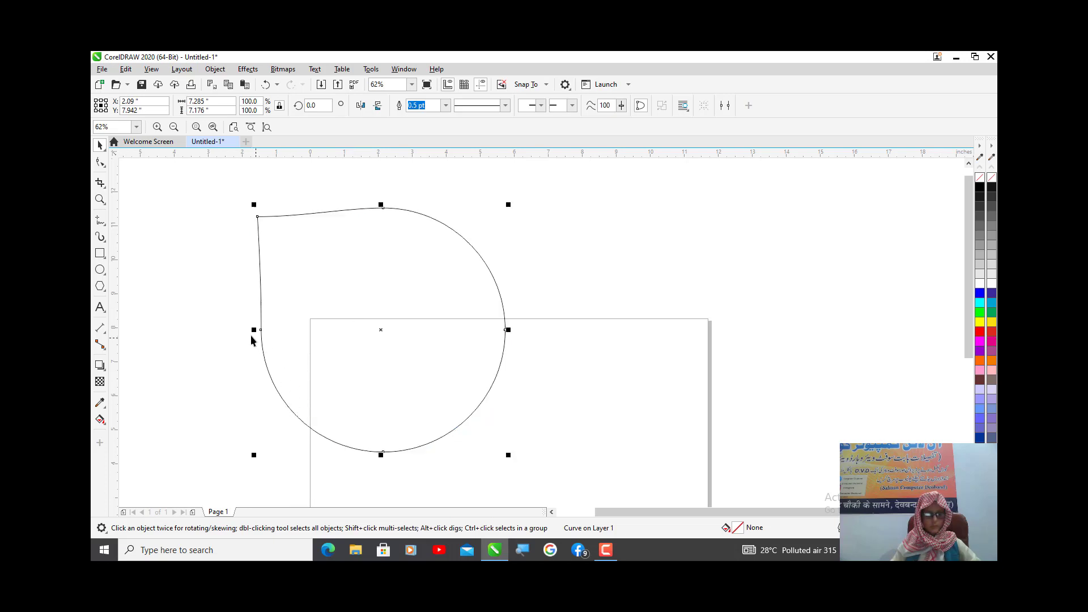
pyautogui.scroll(2, 257, 340)
pyautogui.press('space')
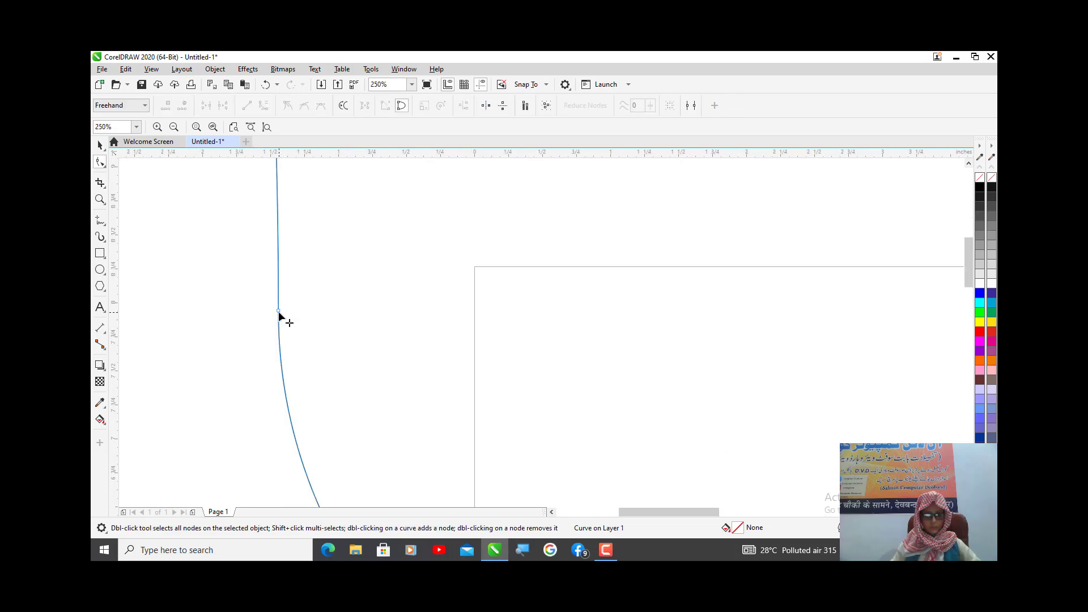
pyautogui.doubleClick(278, 312)
pyautogui.scroll(-2, 350, 350)
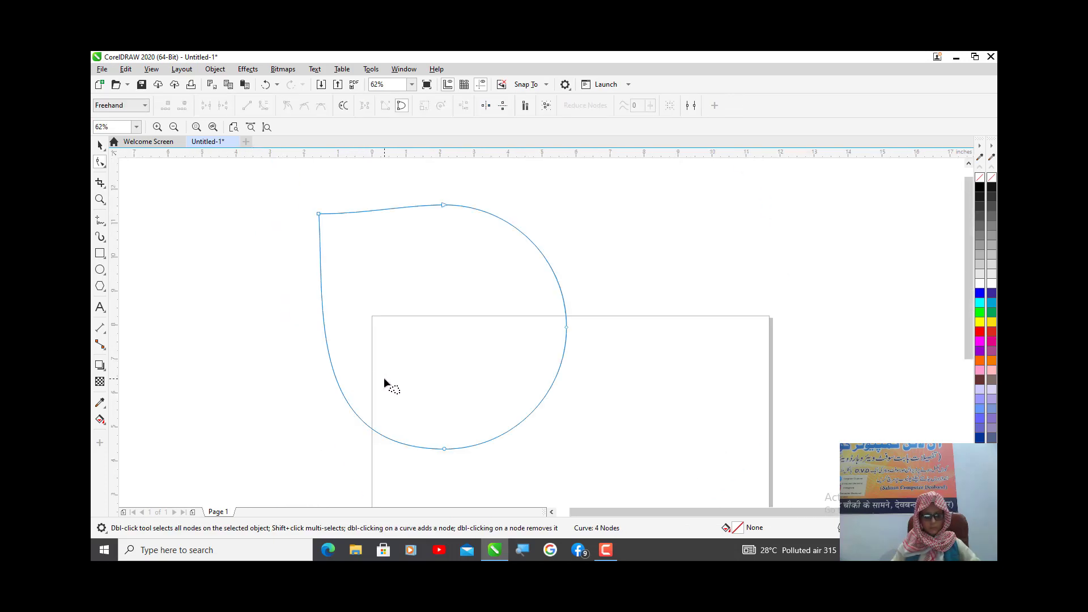
pyautogui.scroll(1, 383, 381)
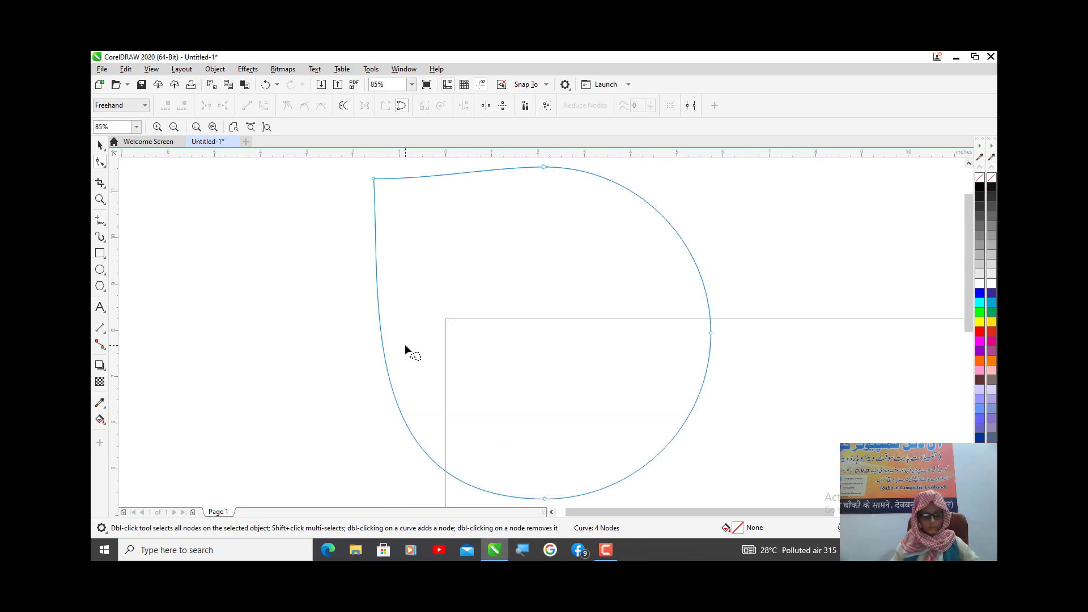
# - Undo the shape's move and the two node deletions on its left side
pyautogui.hotkey('ctrl', 'z')
pyautogui.hotkey('ctrl', 'z')
pyautogui.hotkey('ctrl', 'z')
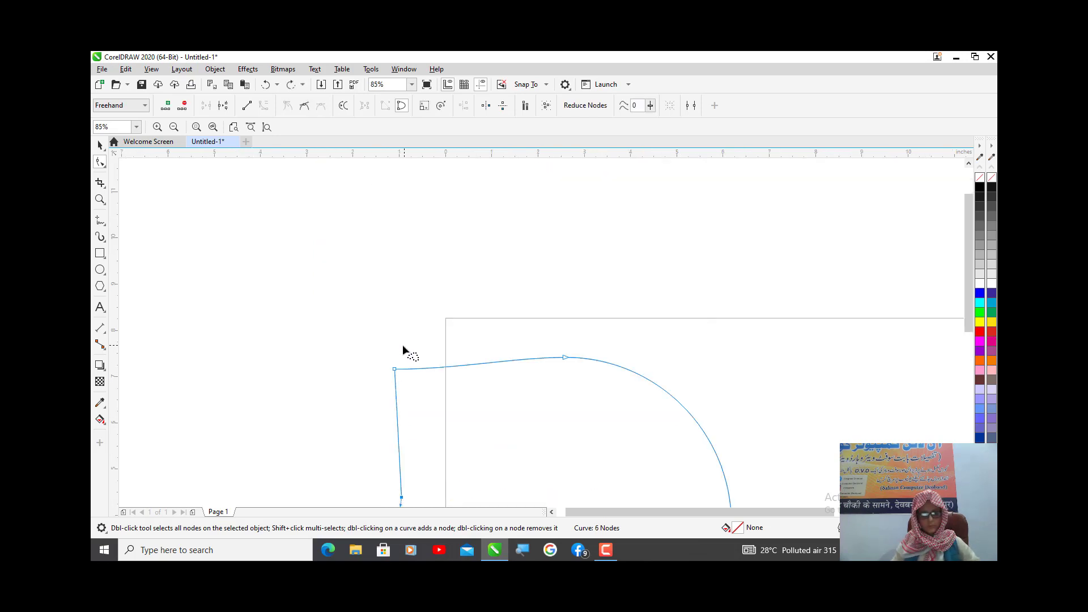
pyautogui.hotkey('ctrl', 'z')
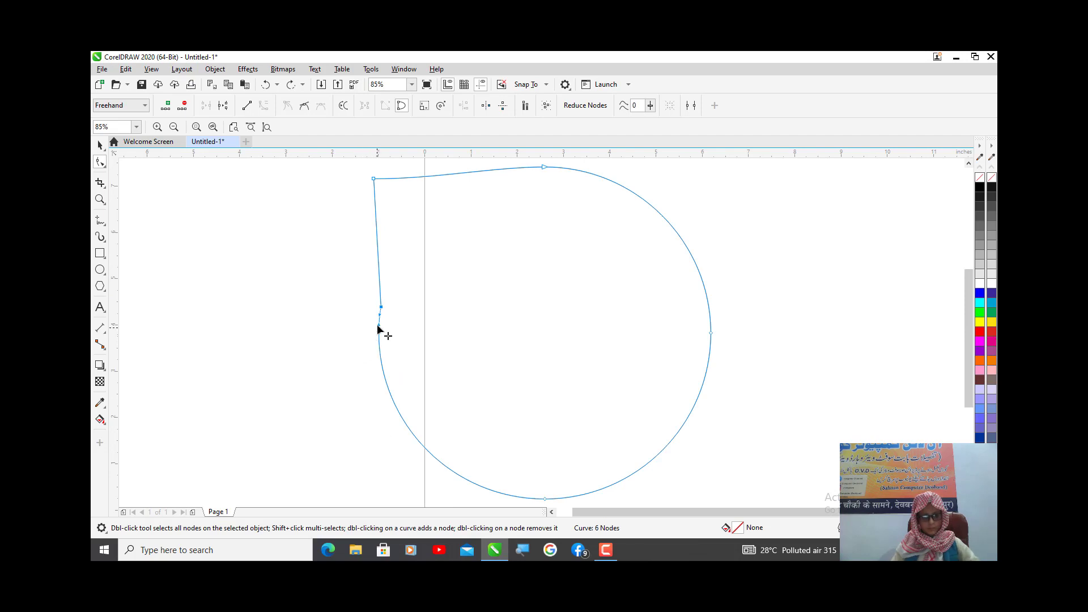
pyautogui.scroll(4, 383, 328)
pyautogui.click(438, 306)
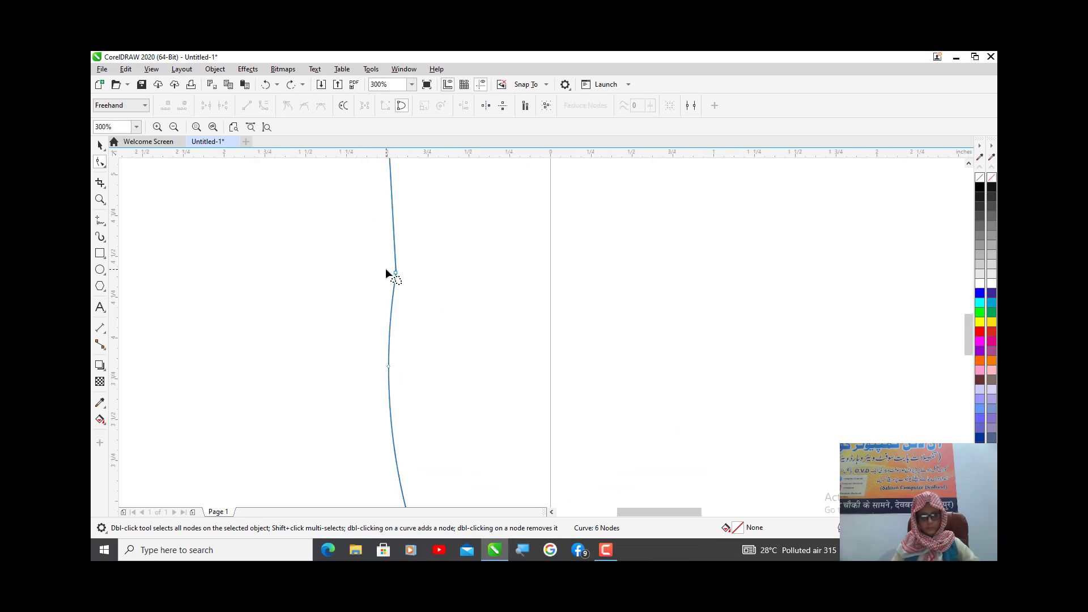
pyautogui.scroll(-5, 363, 268)
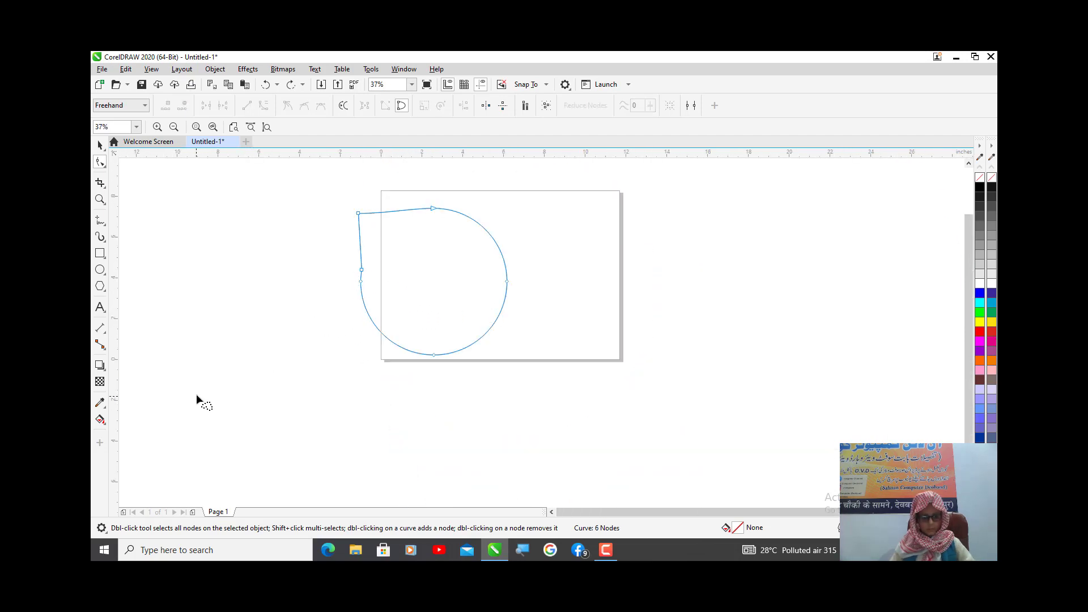
pyautogui.hotkey('shift', 'F2')
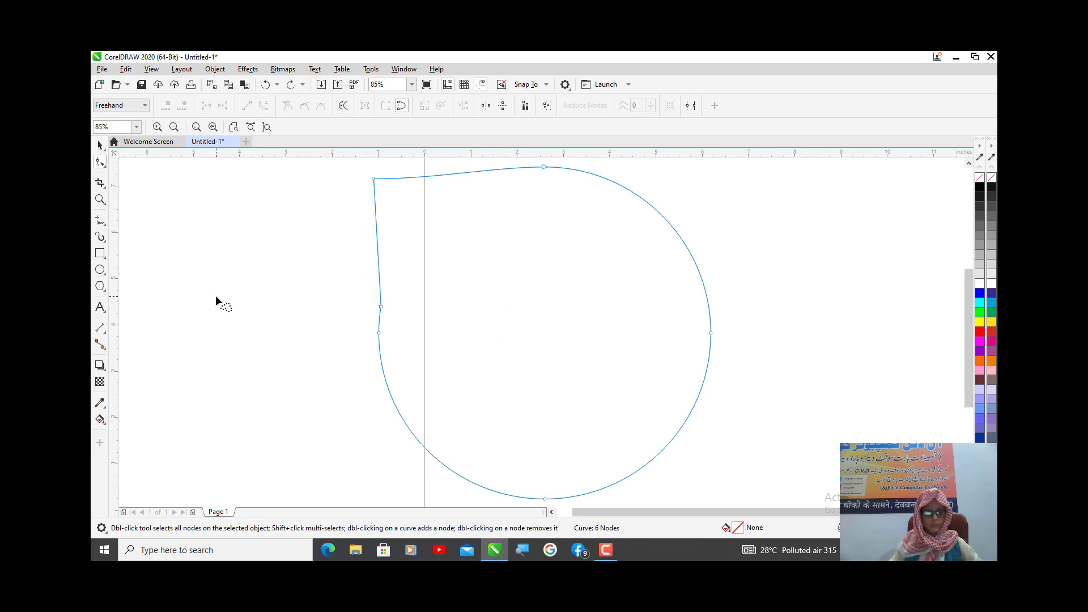
# - Draw a circle about 9.7 inches in diameter and place it over the right part of the pointed shape
pyautogui.scroll(-2, 300, 431)
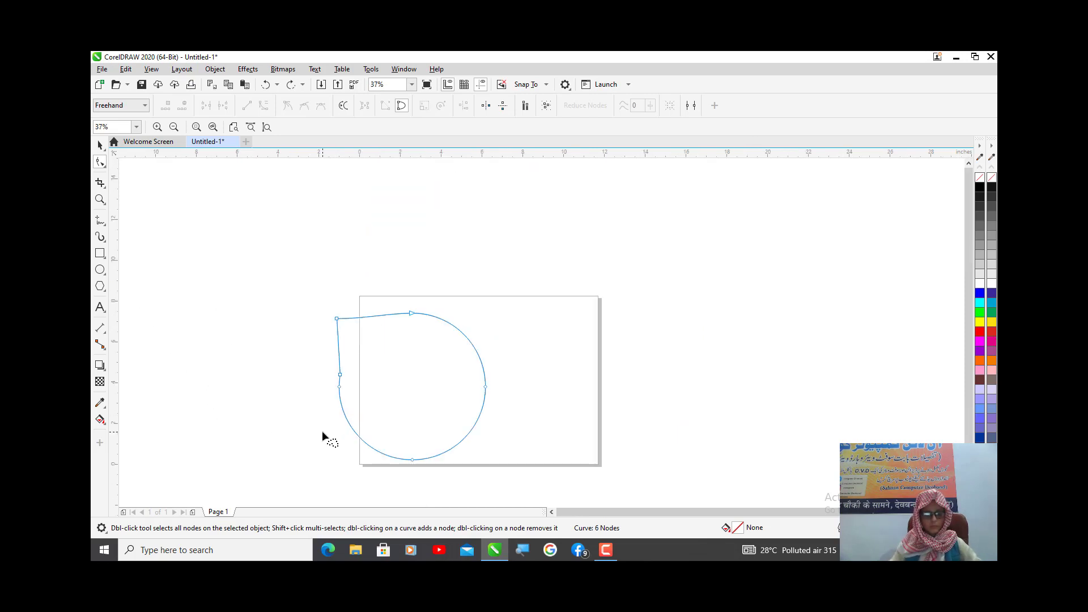
pyautogui.click(101, 272)
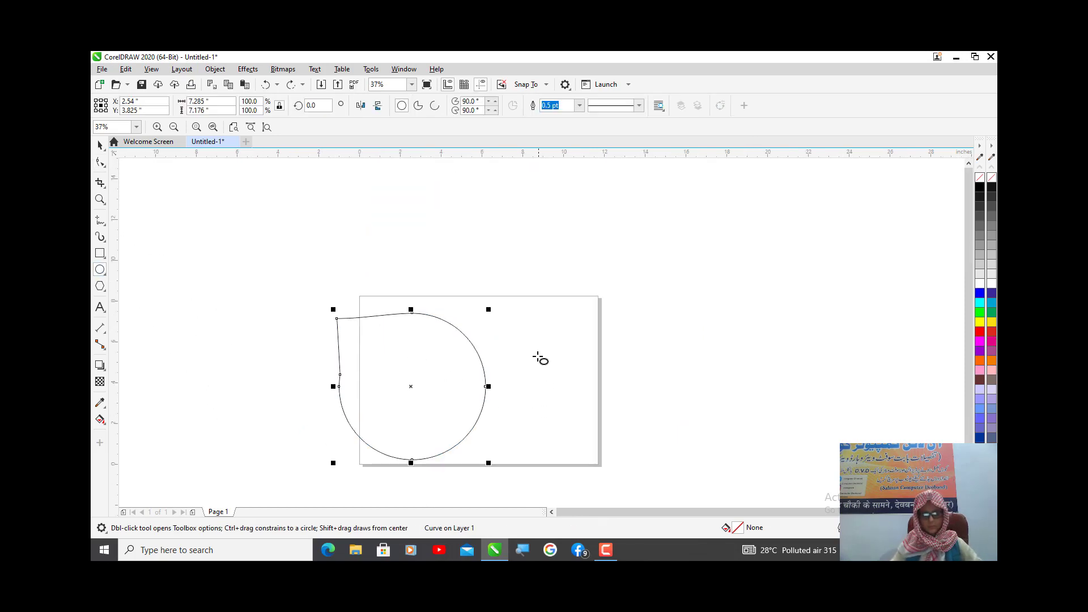
pyautogui.moveTo(538, 354)
pyautogui.mouseDown()
pyautogui.moveTo(518, 393)
pyautogui.moveTo(415, 489)
pyautogui.moveTo(413, 505)
pyautogui.moveTo(408, 461)
pyautogui.moveTo(433, 445)
pyautogui.mouseUp()
pyautogui.press('space')
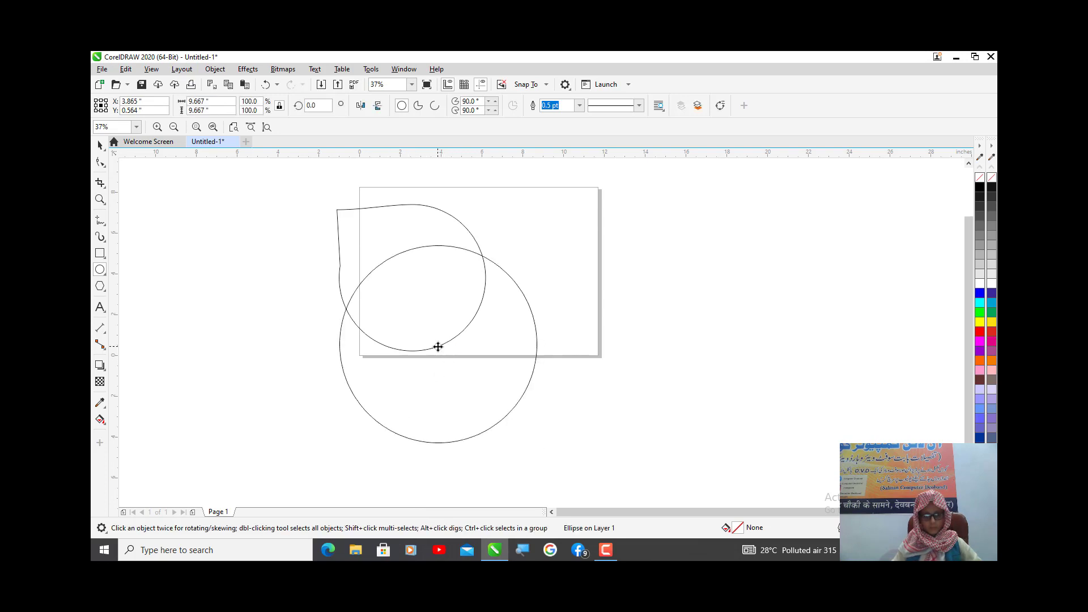
pyautogui.moveTo(440, 350); pyautogui.dragTo(492, 310)
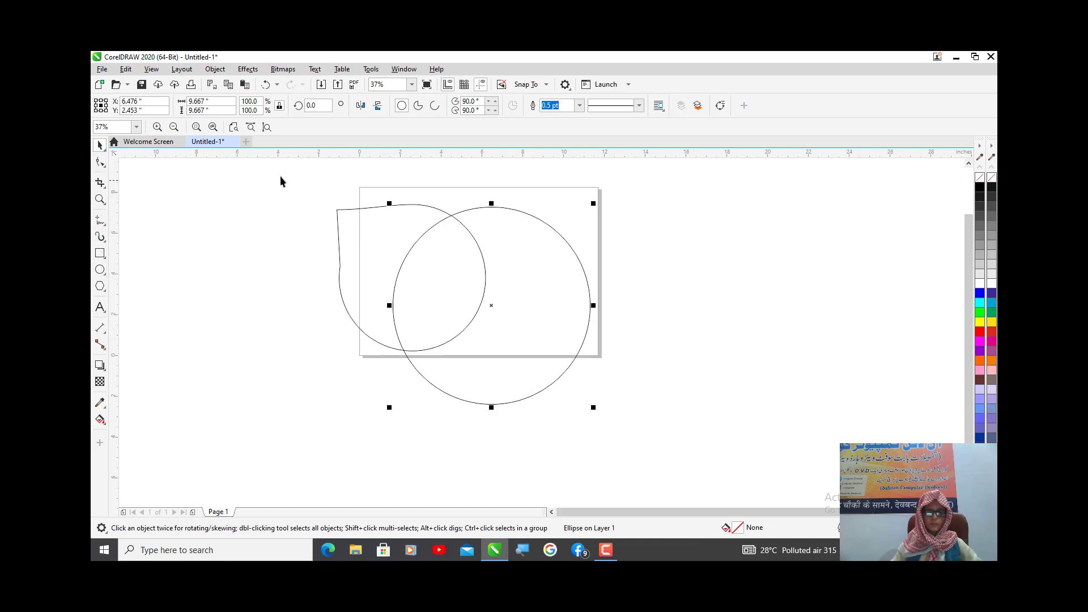
# - Cut the large circle out of the pointed shape with Back Minus Front to form a crescent-like curve
pyautogui.moveTo(274, 174); pyautogui.dragTo(329, 231)
pyautogui.moveTo(603, 396); pyautogui.dragTo(597, 452)
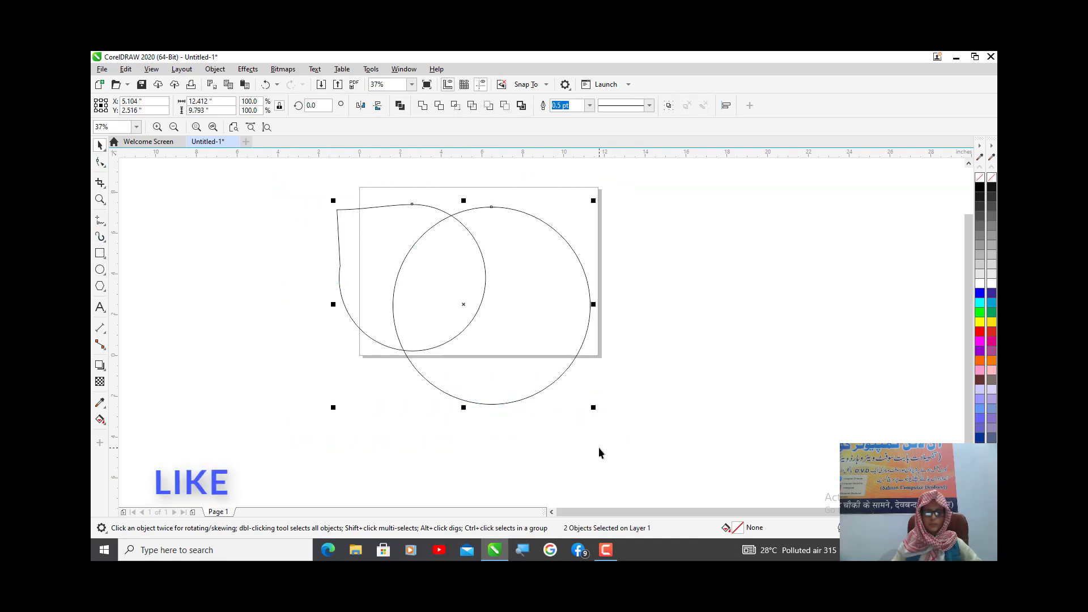
pyautogui.click(506, 105)
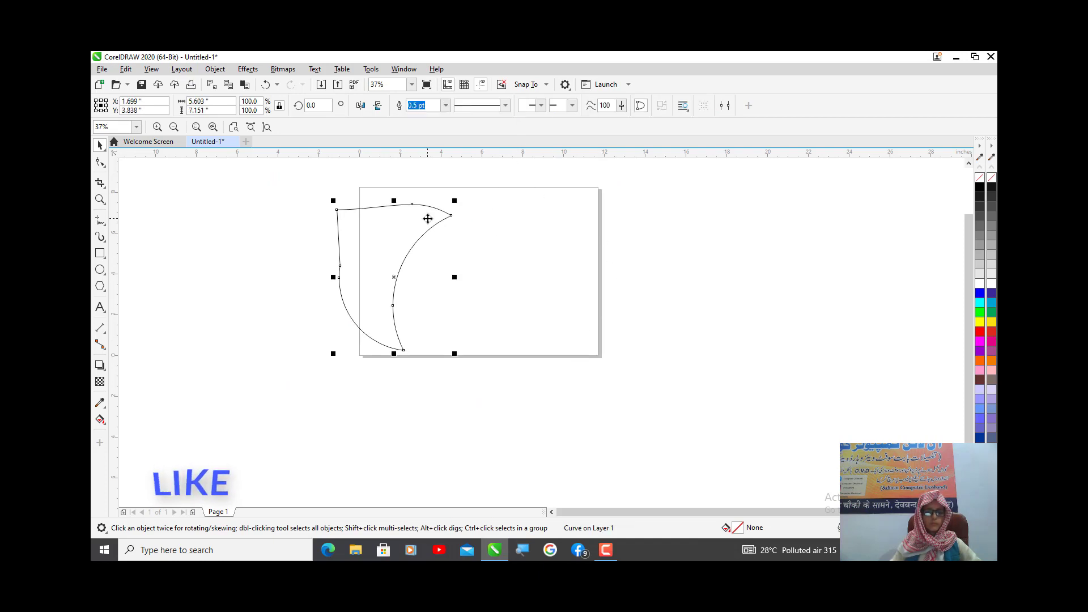
# - Delete the two middle nodes on the left edge of the cut shape to smooth it into one curve
pyautogui.scroll(2, 333, 270)
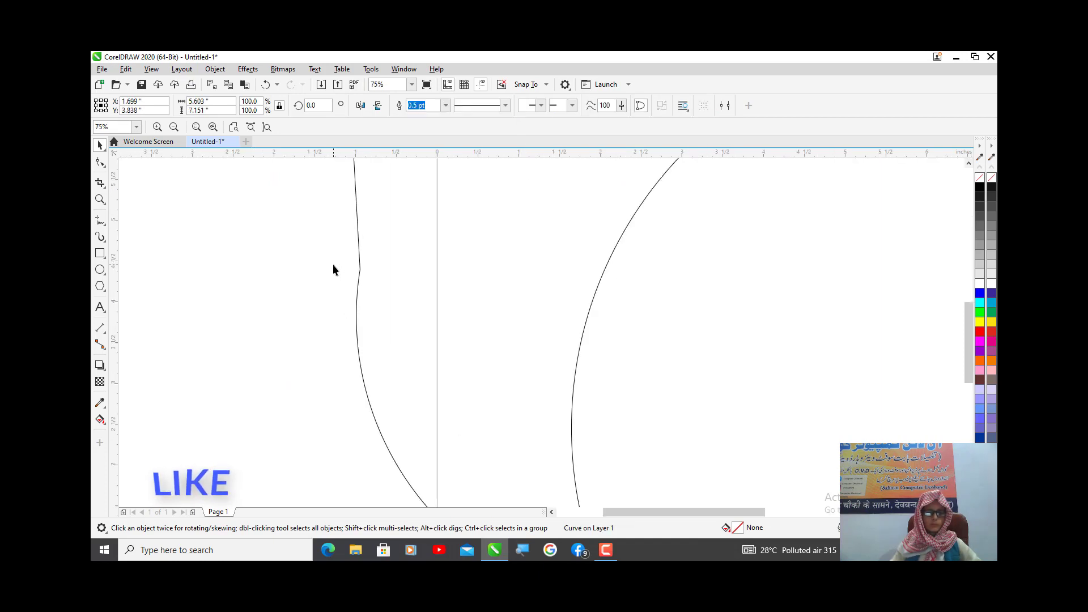
pyautogui.click(100, 162)
pyautogui.doubleClick(356, 316)
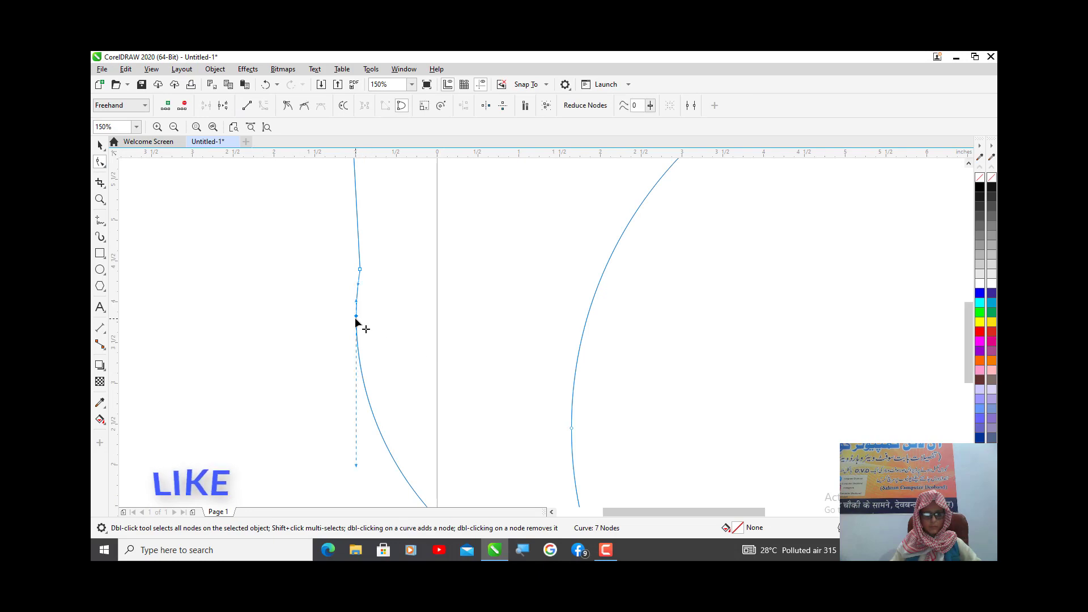
pyautogui.doubleClick(359, 267)
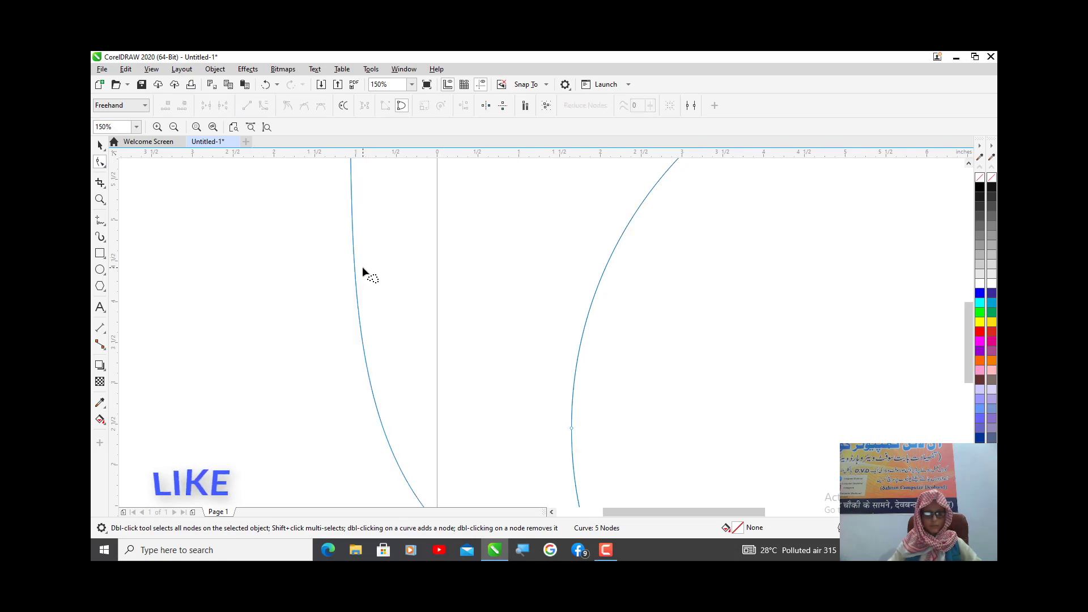
pyautogui.scroll(-4, 363, 267)
pyautogui.scroll(2, 348, 323)
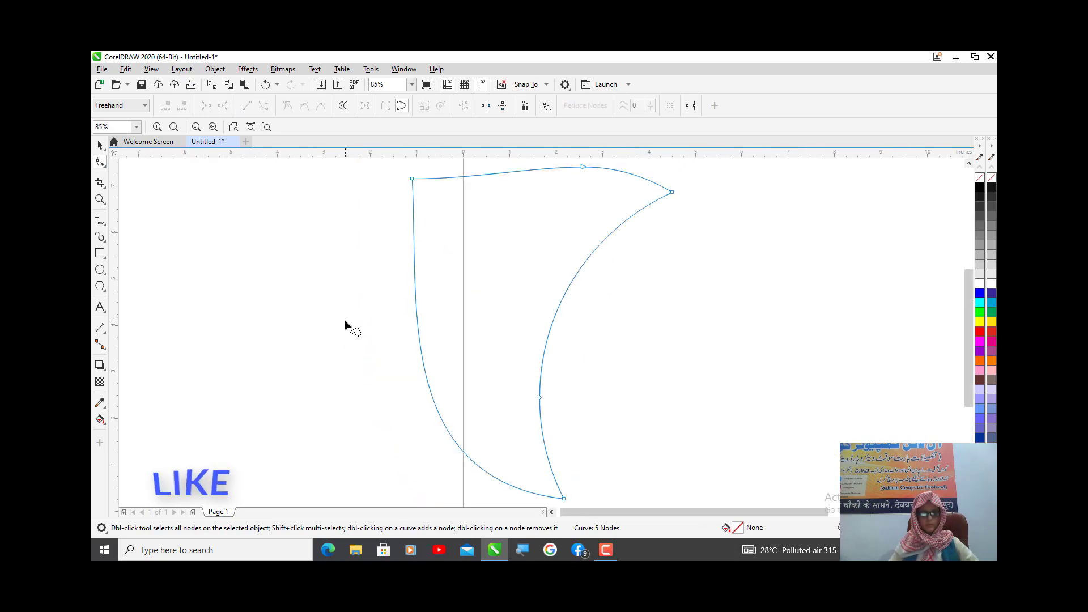
# - Apply an interactive linear fountain fill to the shape, running from black at its bottom to white at its top edge
pyautogui.click(105, 422)
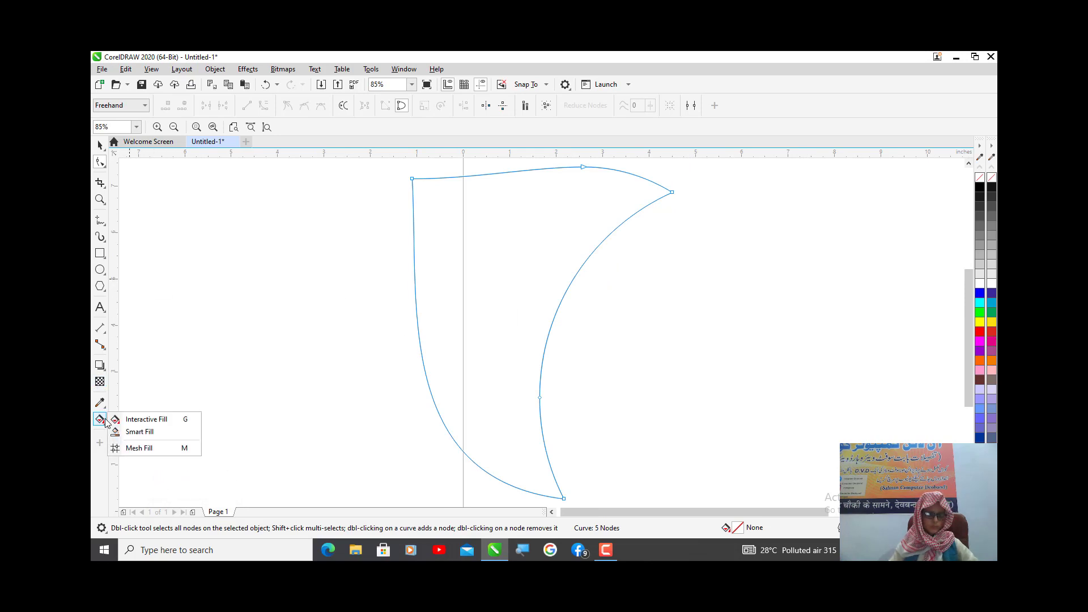
pyautogui.click(179, 423)
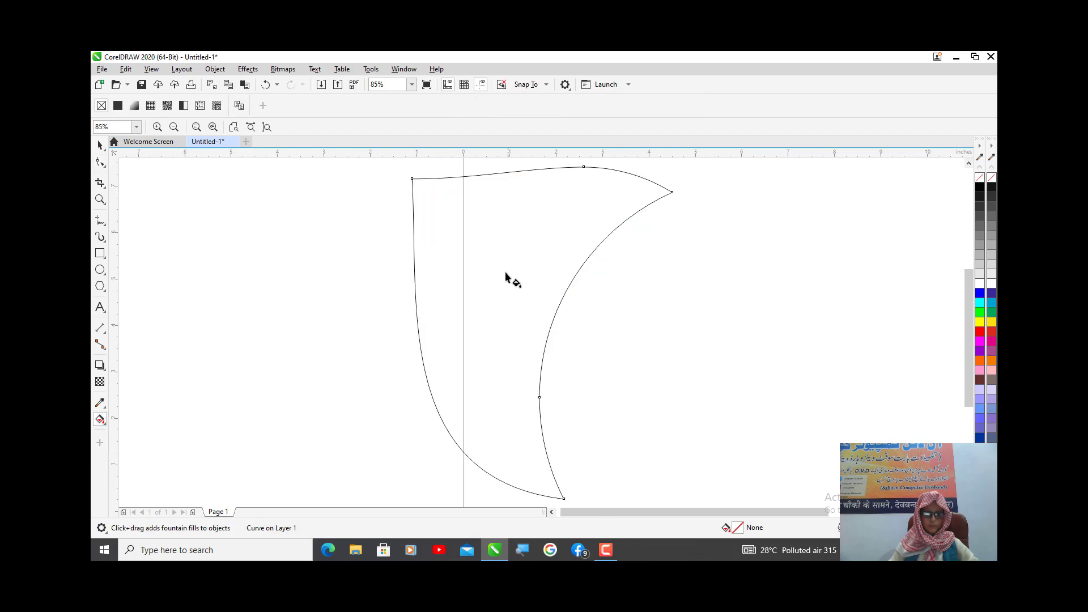
pyautogui.moveTo(488, 174); pyautogui.dragTo(493, 491)
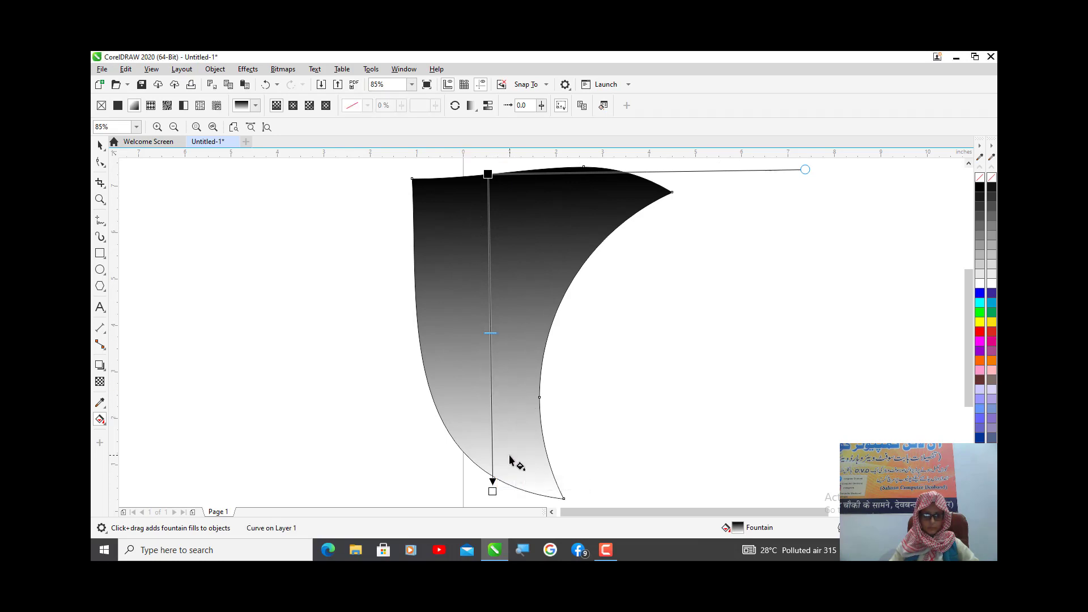
pyautogui.moveTo(510, 454); pyautogui.dragTo(504, 183)
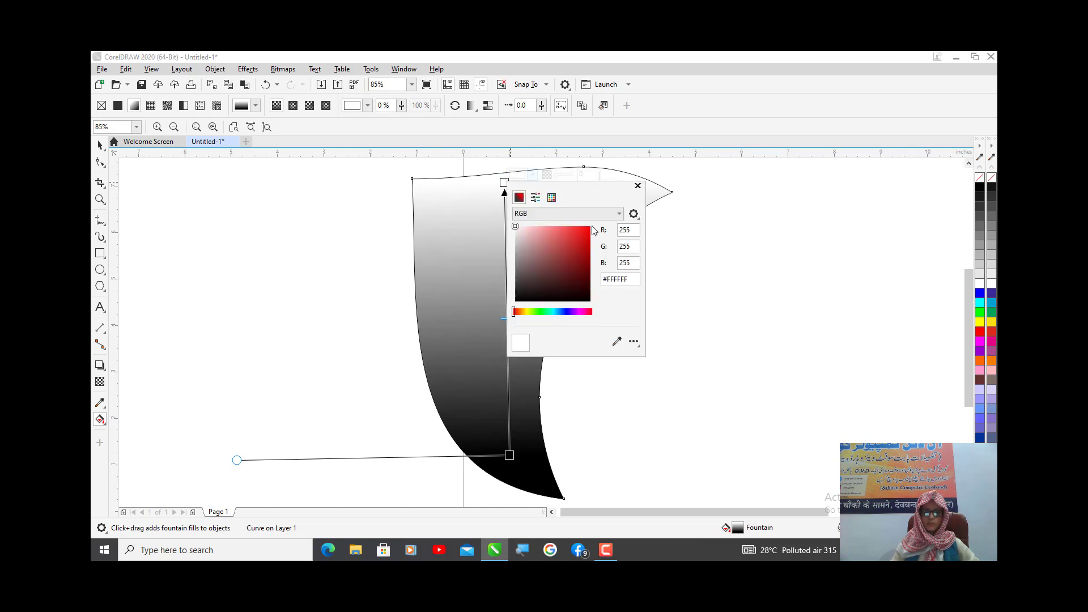
# - Set the gradient's upper end colour to red (#FF0303) and move its black start closer to the shape's bottom tip
pyautogui.click(590, 227)
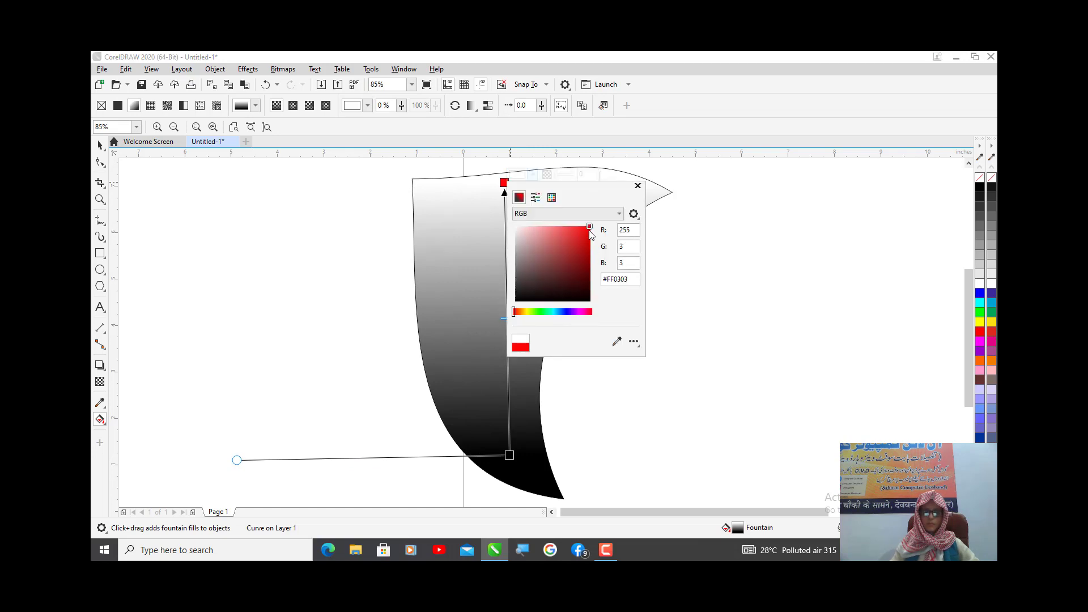
pyautogui.click(512, 464)
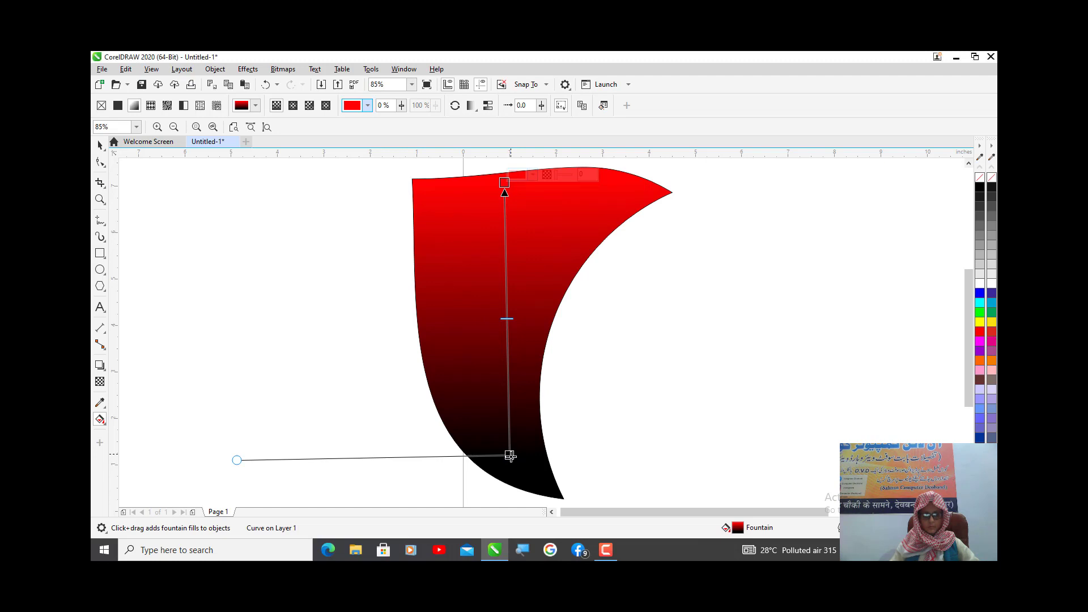
pyautogui.moveTo(511, 456); pyautogui.dragTo(515, 479)
pyautogui.scroll(-2, 508, 457)
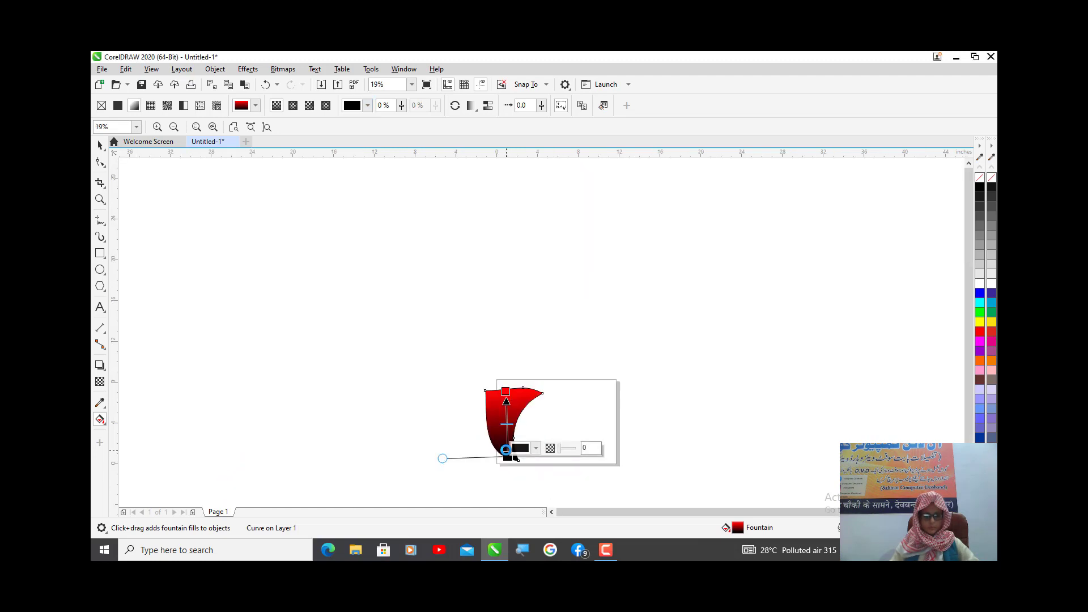
pyautogui.scroll(2, 503, 451)
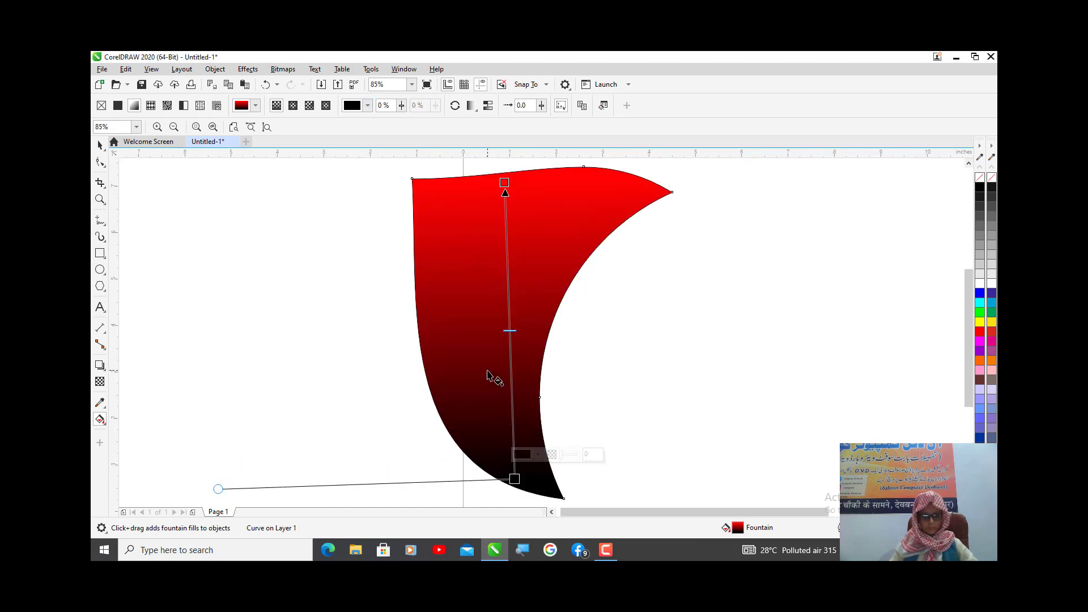
pyautogui.scroll(-2, 491, 374)
pyautogui.press('space')
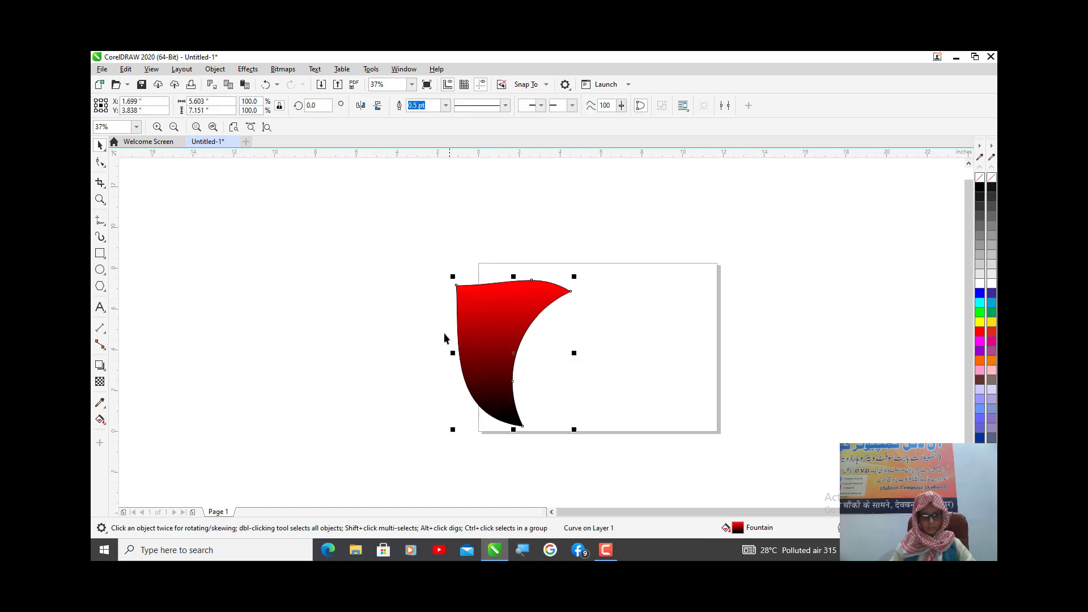
pyautogui.click(470, 339)
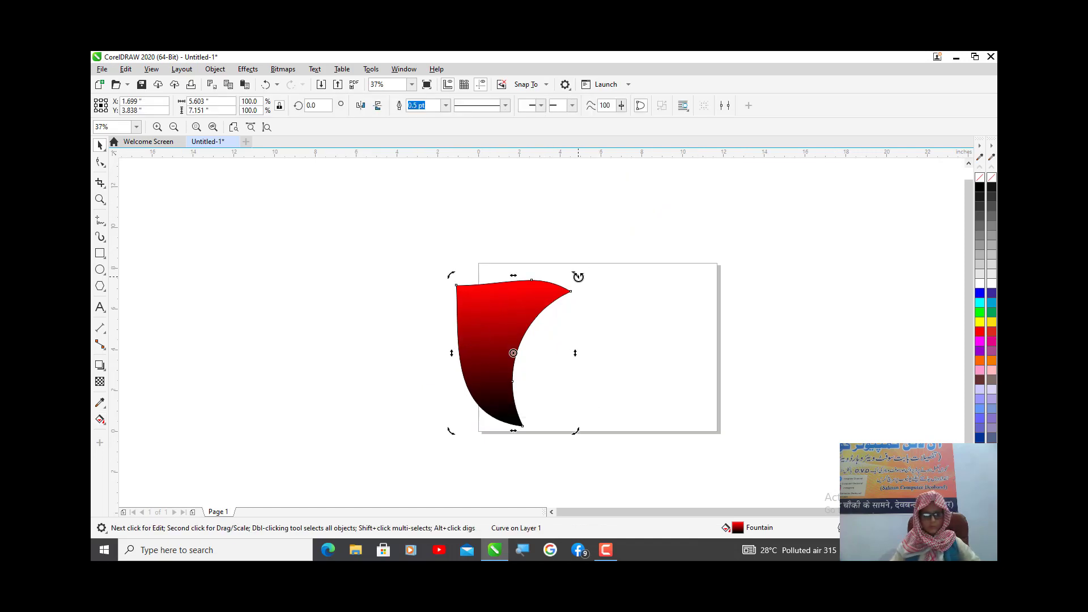
pyautogui.moveTo(579, 277); pyautogui.dragTo(701, 478)
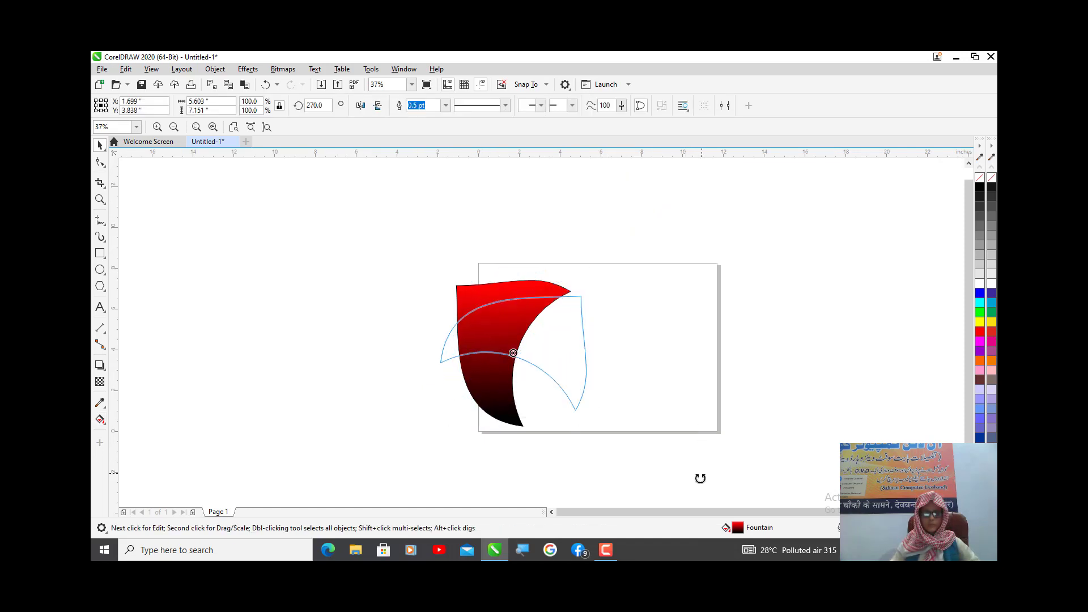
pyautogui.moveTo(668, 518); pyautogui.dragTo(665, 525)
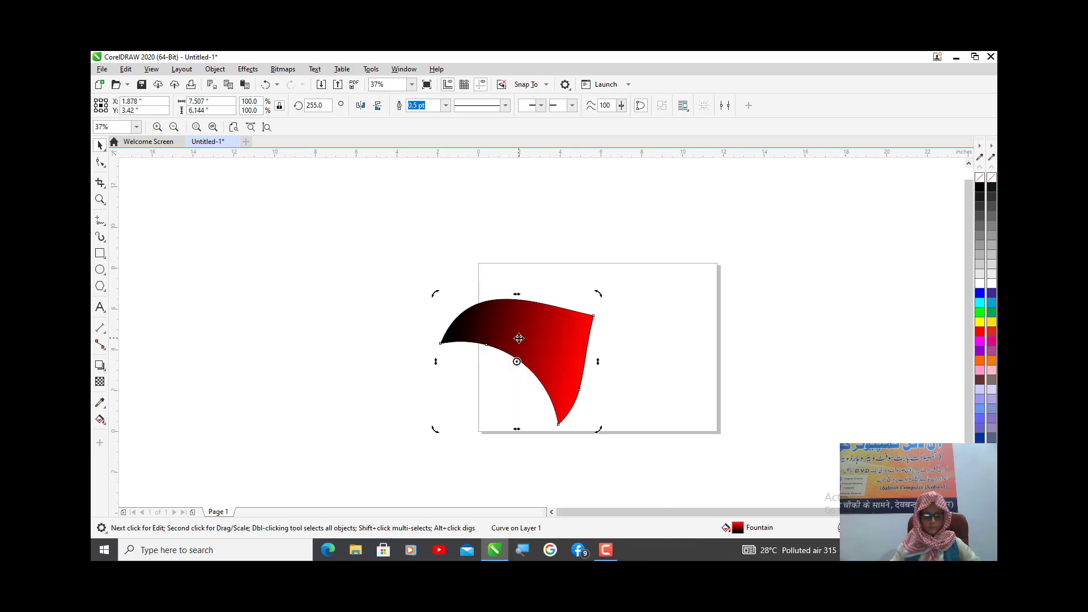
pyautogui.hotkey('ctrl', 'z')
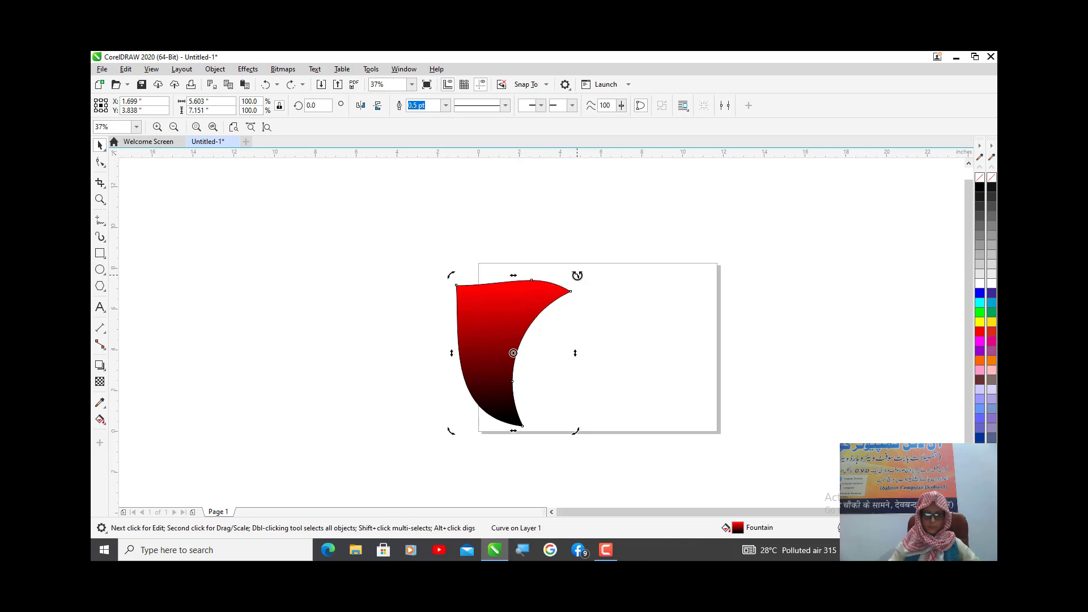
pyautogui.moveTo(577, 276); pyautogui.dragTo(696, 470)
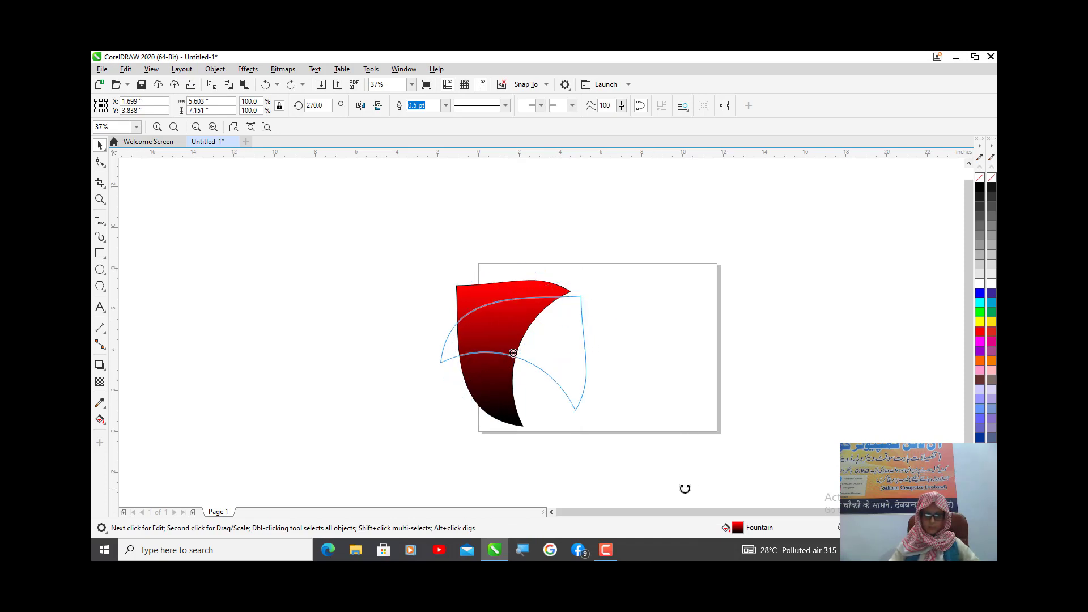
pyautogui.moveTo(677, 512); pyautogui.dragTo(673, 524)
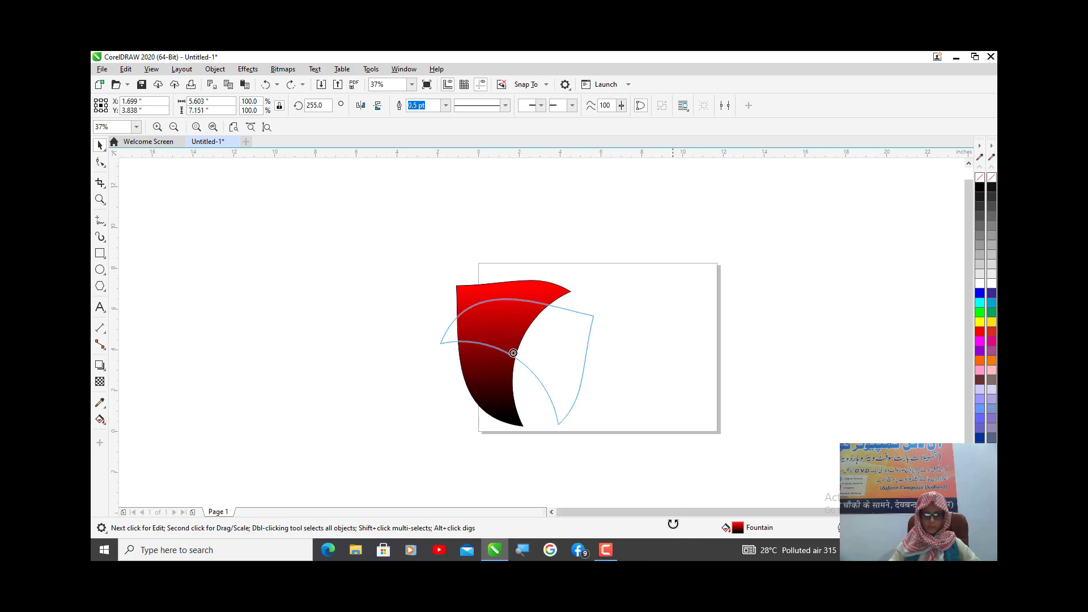
pyautogui.moveTo(605, 511); pyautogui.dragTo(606, 510)
pyautogui.hotkey('ctrl', 'z')
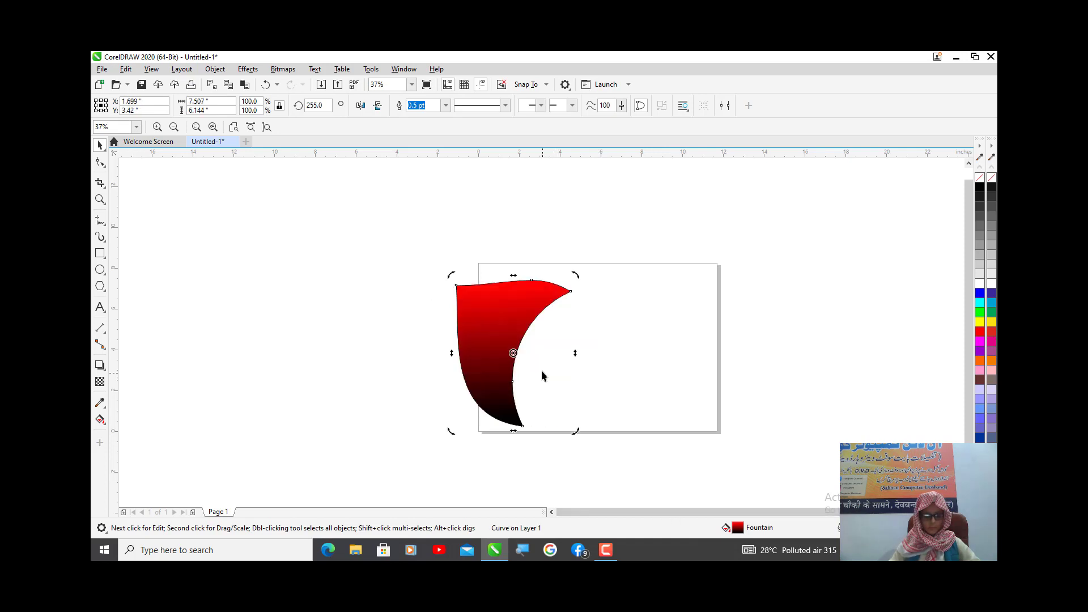
# - Create a copy of the shape rotated to about 265.8° and place it overlapping the original's upper right tip
pyautogui.moveTo(578, 273); pyautogui.dragTo(644, 474)
pyautogui.click(519, 340)
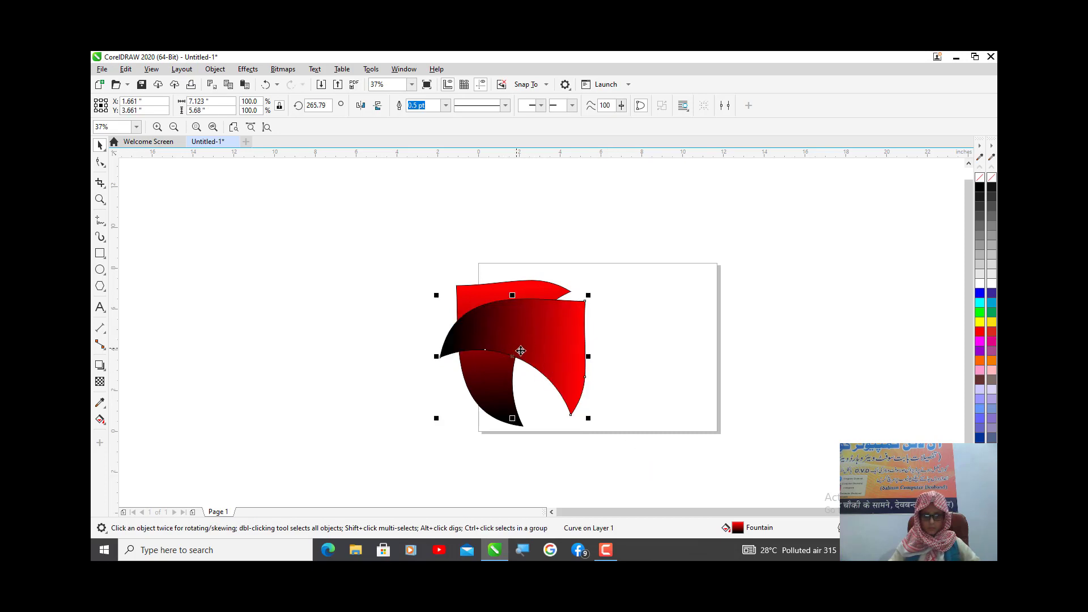
pyautogui.moveTo(521, 319); pyautogui.dragTo(587, 345)
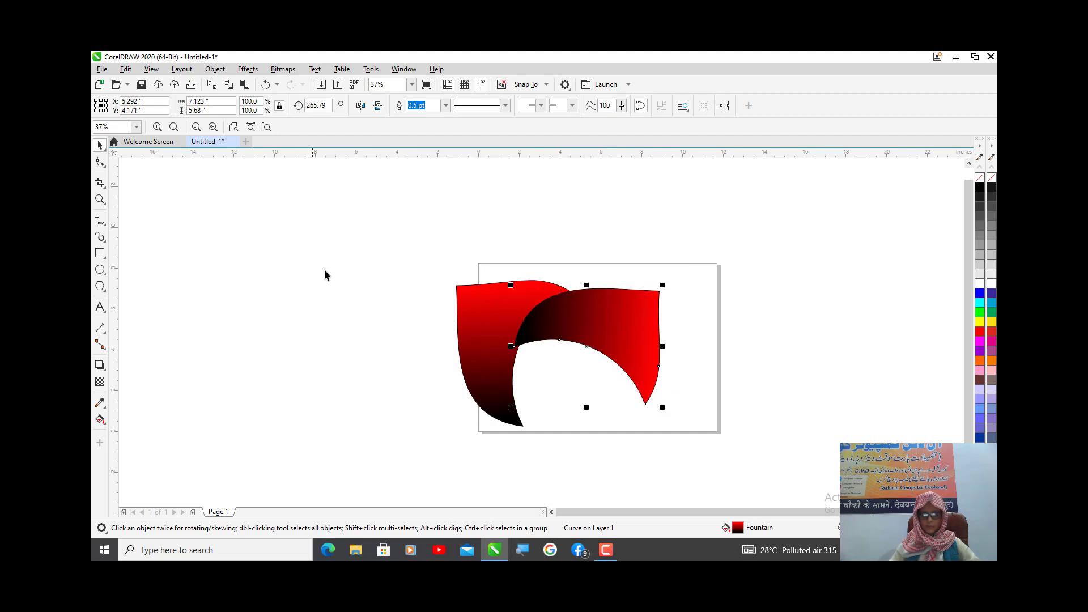
# - Duplicate both shapes with a 180° rotation and move the copies down to form a ring of four interlocking petals
pyautogui.moveTo(325, 228); pyautogui.dragTo(695, 461)
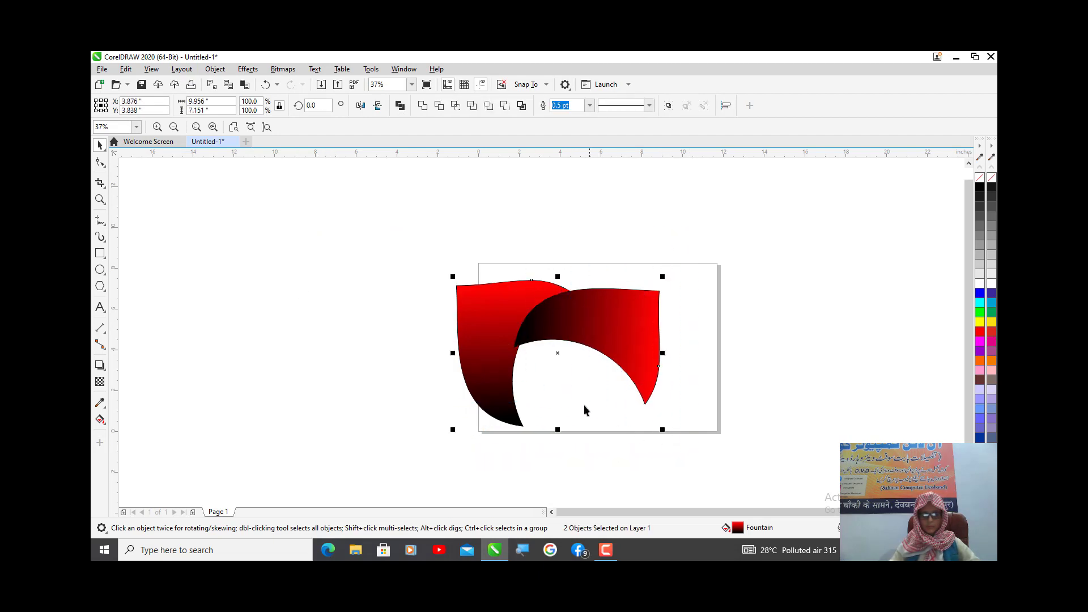
pyautogui.scroll(-1, 584, 405)
pyautogui.click(616, 355)
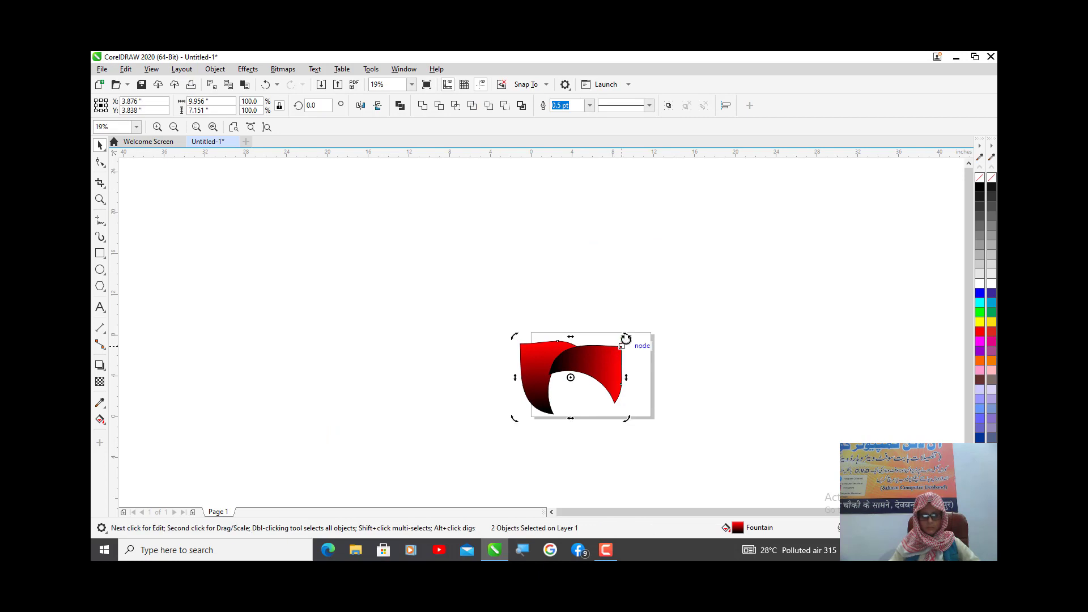
pyautogui.moveTo(625, 339); pyautogui.dragTo(497, 430)
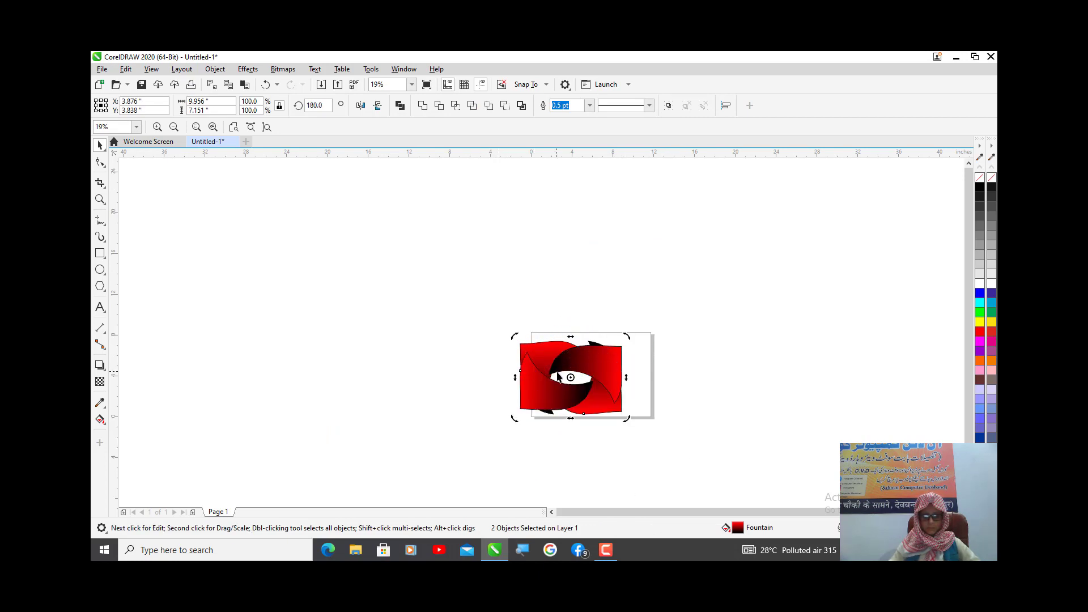
pyautogui.click(581, 380)
pyautogui.moveTo(574, 377); pyautogui.dragTo(577, 414)
pyautogui.scroll(2, 567, 401)
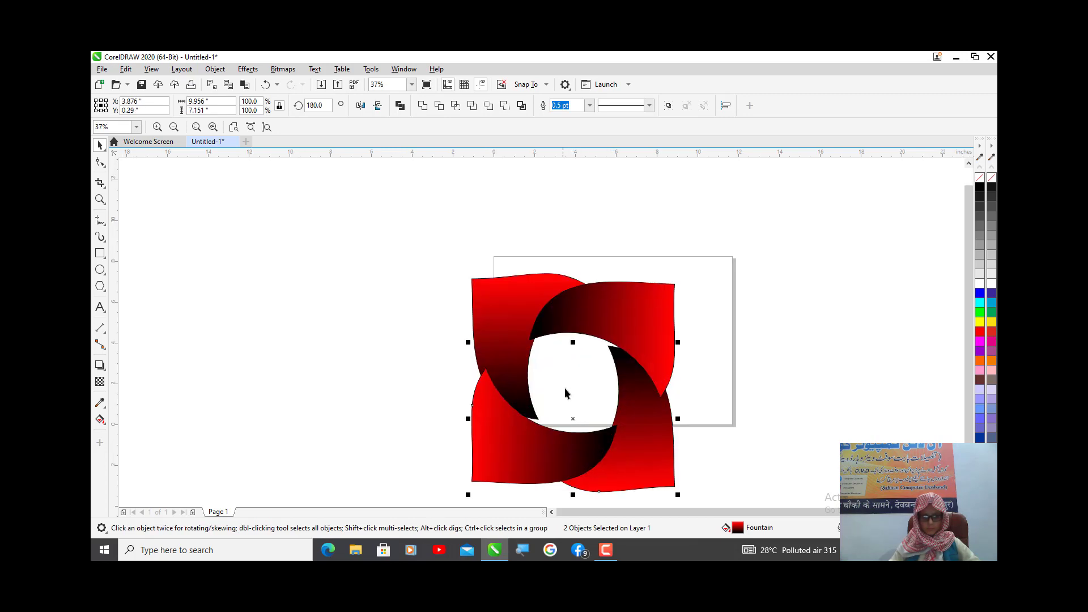
# - Move the black tip node of the upper right petal onto the inner edge of the upper left petal
pyautogui.scroll(6, 519, 344)
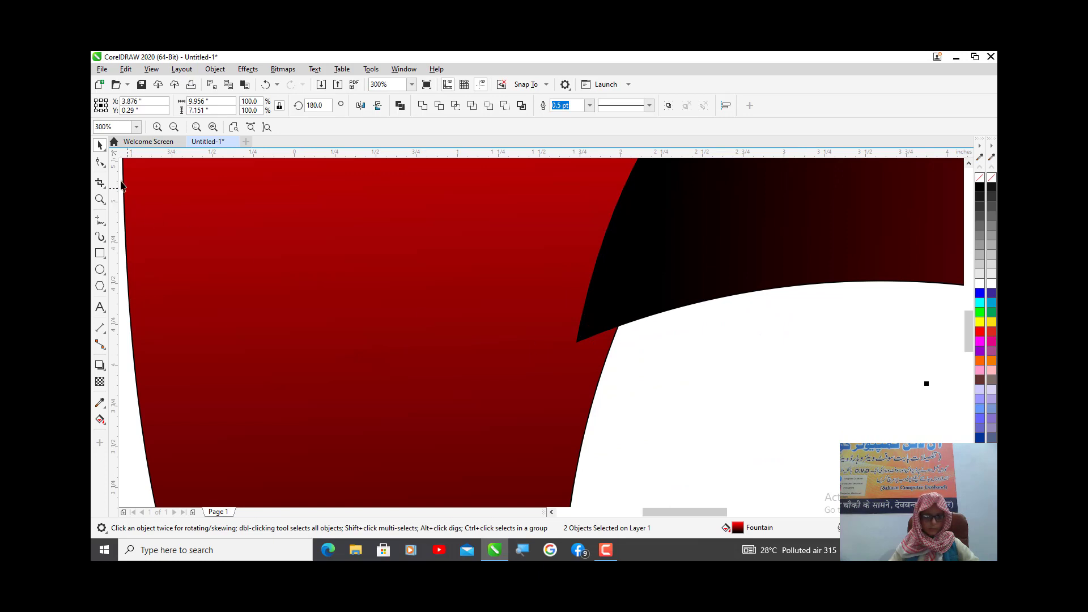
pyautogui.click(100, 162)
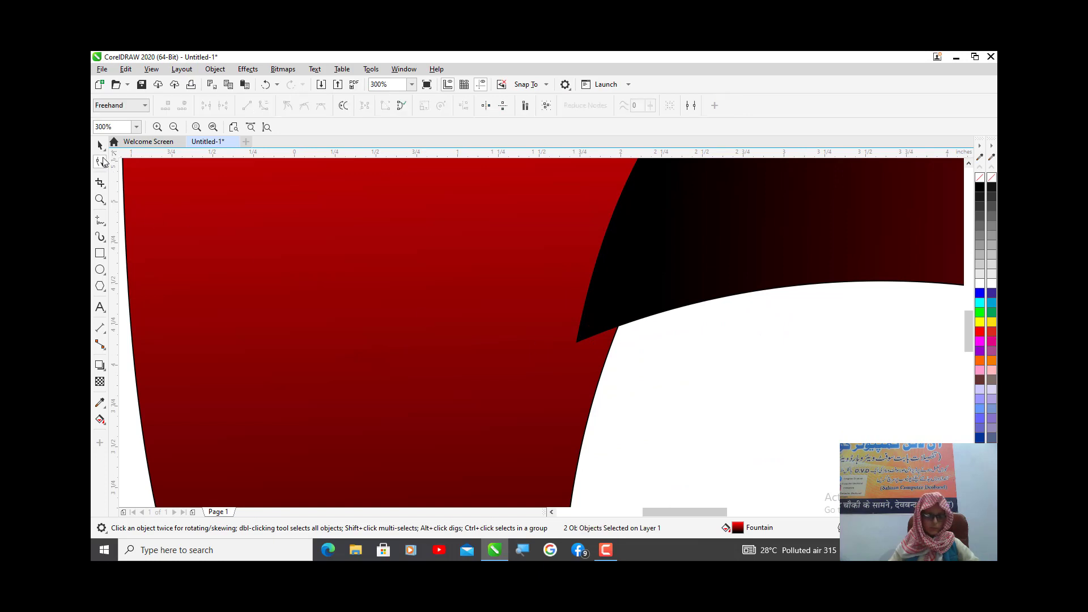
pyautogui.click(646, 258)
pyautogui.moveTo(577, 342); pyautogui.dragTo(605, 363)
# - Move the upper left petal's red tip node onto the upper right petal's outer edge and adjust its inner curve handle
pyautogui.scroll(-3, 652, 352)
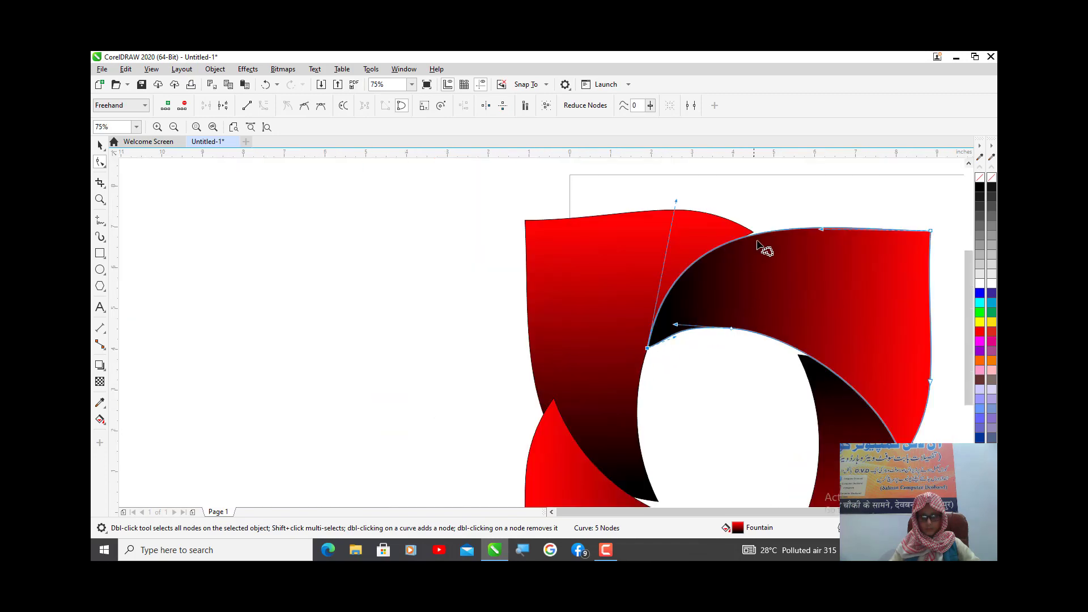
pyautogui.scroll(3, 759, 228)
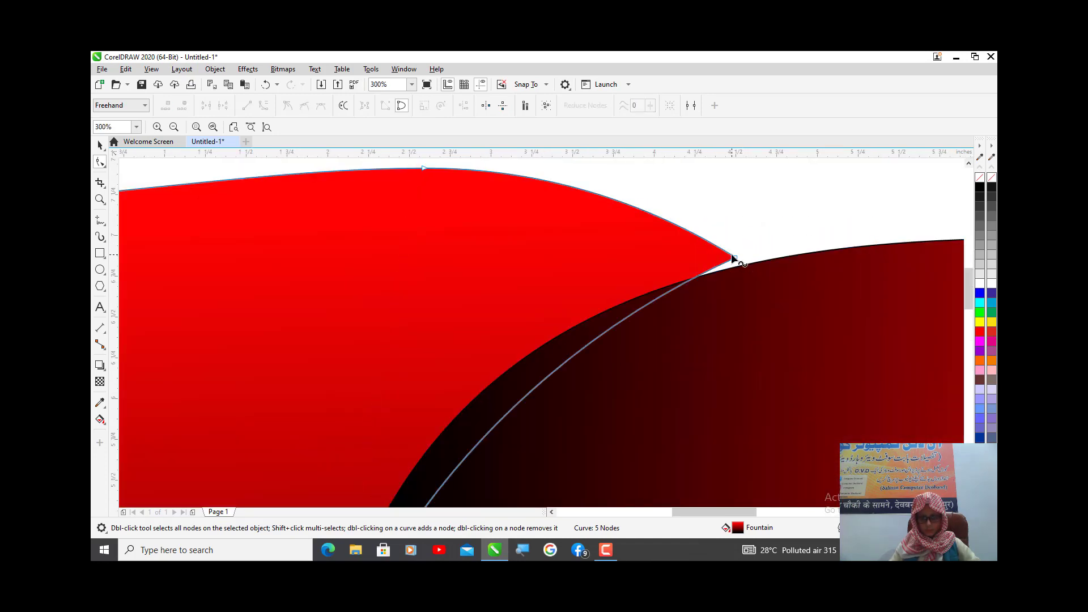
pyautogui.moveTo(735, 259); pyautogui.dragTo(737, 267)
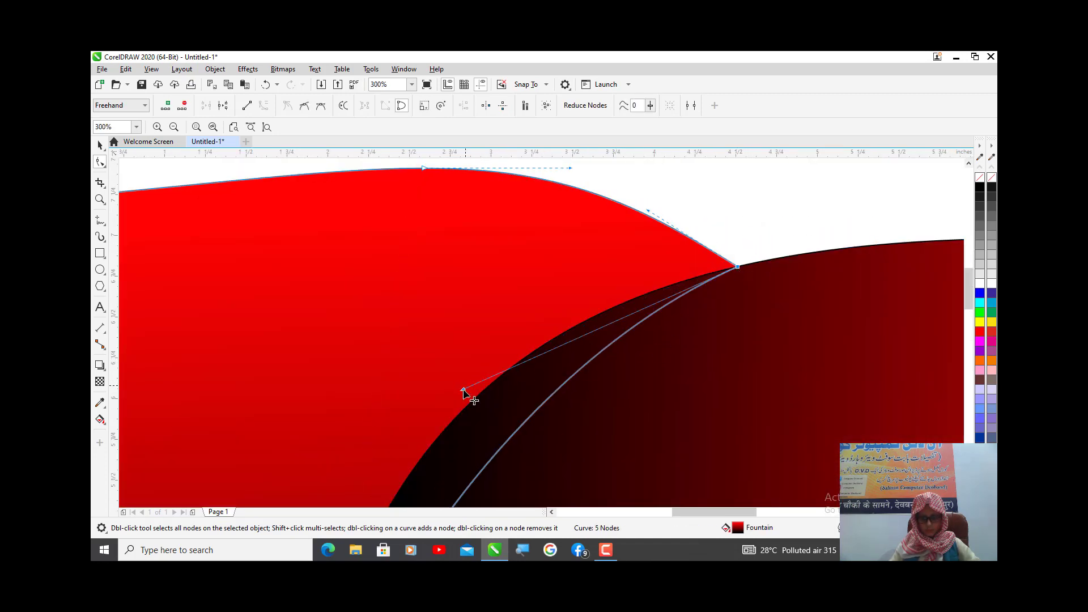
pyautogui.moveTo(463, 391); pyautogui.dragTo(389, 367)
# - Move the upper right petal's red bottom tip node onto the outer edge of the lower right petal
pyautogui.scroll(-2, 397, 368)
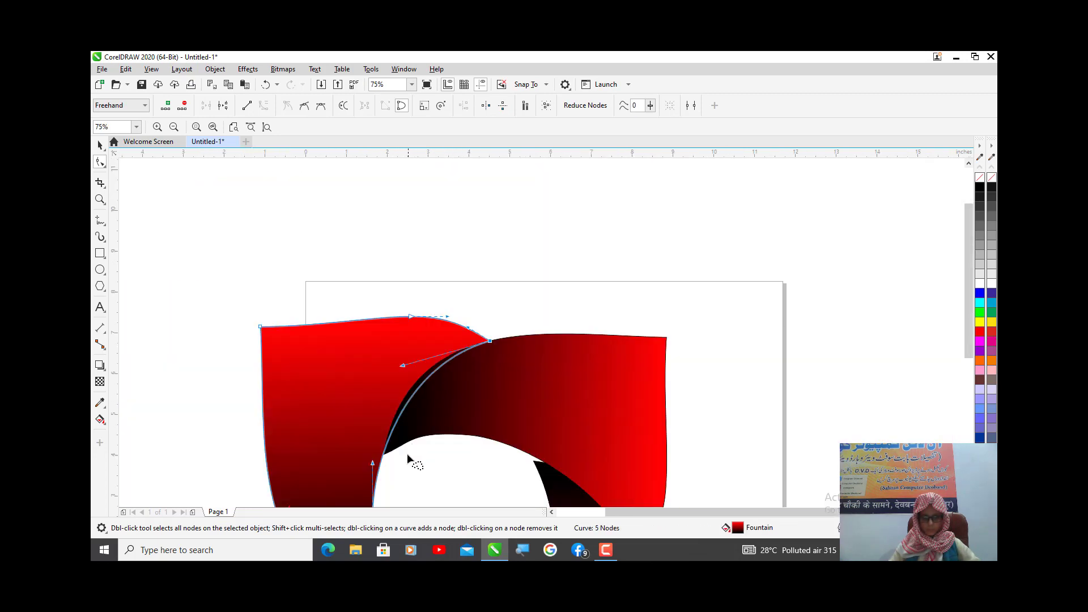
pyautogui.scroll(1, 407, 456)
pyautogui.scroll(-3, 403, 456)
pyautogui.scroll(4, 461, 481)
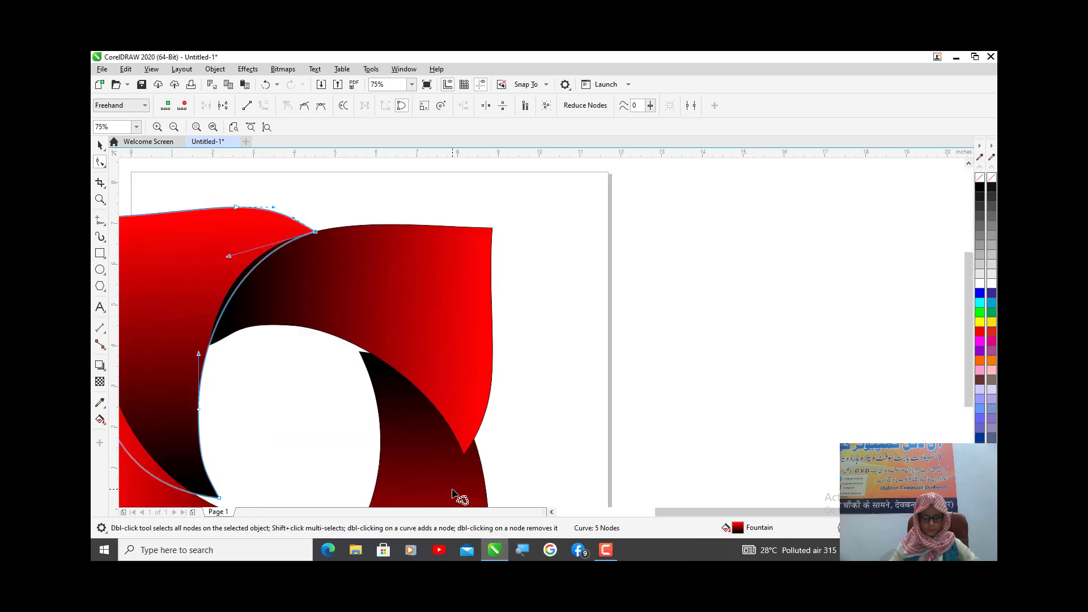
pyautogui.click(485, 393)
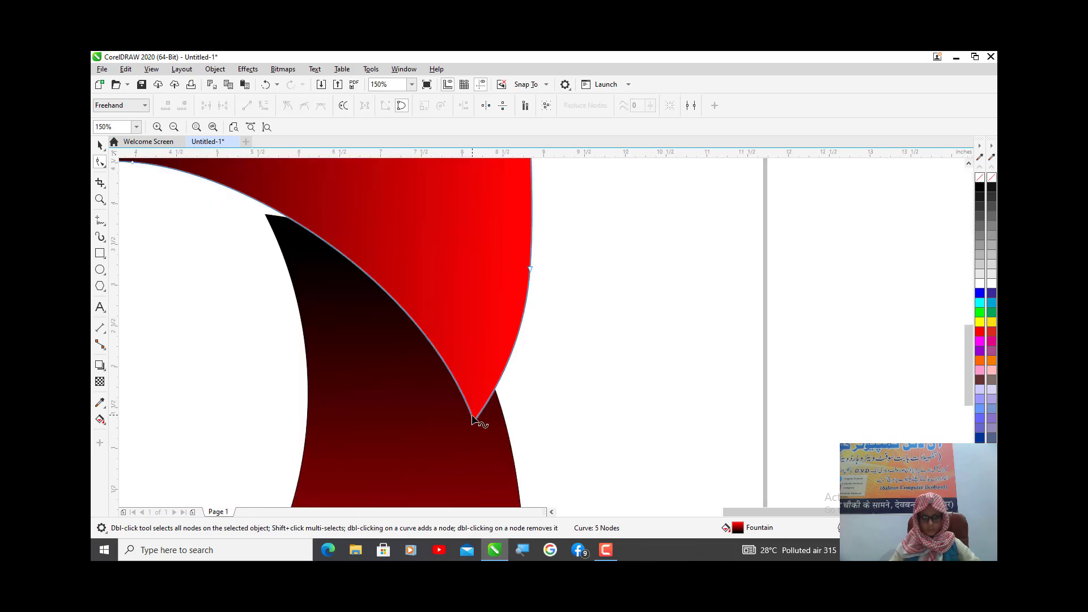
pyautogui.moveTo(474, 422); pyautogui.dragTo(503, 417)
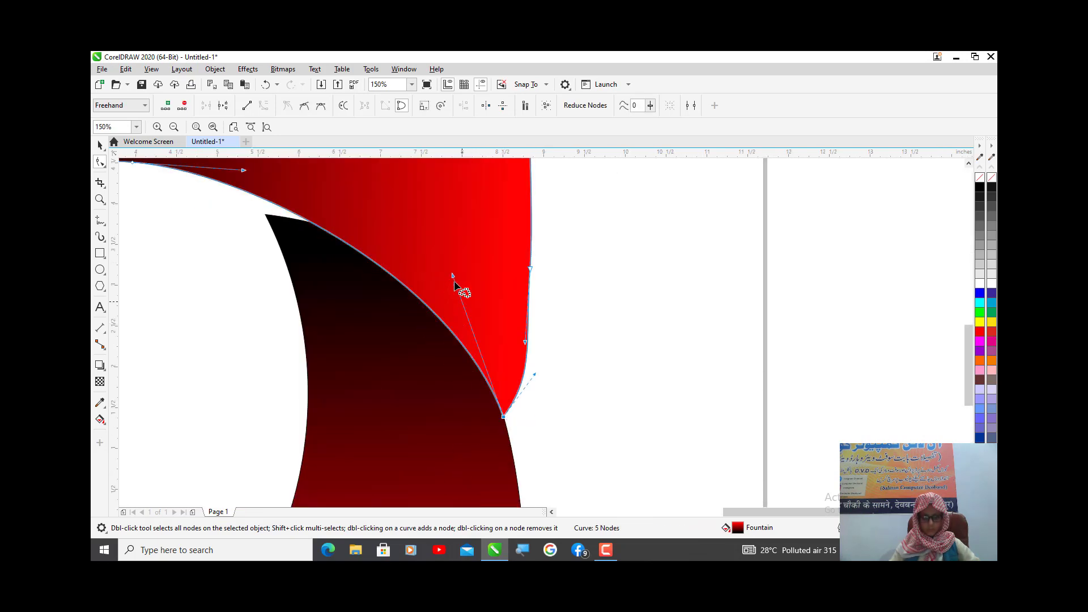
# - Move the lower right petal's black tip node onto the upper right petal's inner edge and adjust its curve handle
pyautogui.click(279, 226)
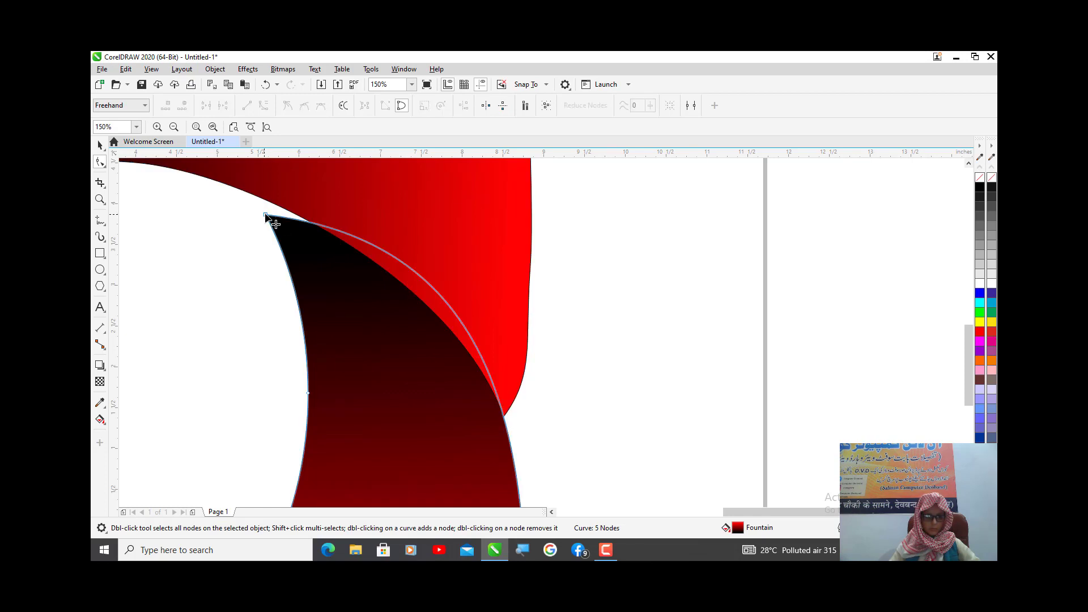
pyautogui.moveTo(266, 216); pyautogui.dragTo(268, 200)
pyautogui.moveTo(565, 243); pyautogui.dragTo(569, 283)
# - Try to move the lower left petal's red upper tip node toward the outer edge of the upper left petal
pyautogui.scroll(-4, 470, 340)
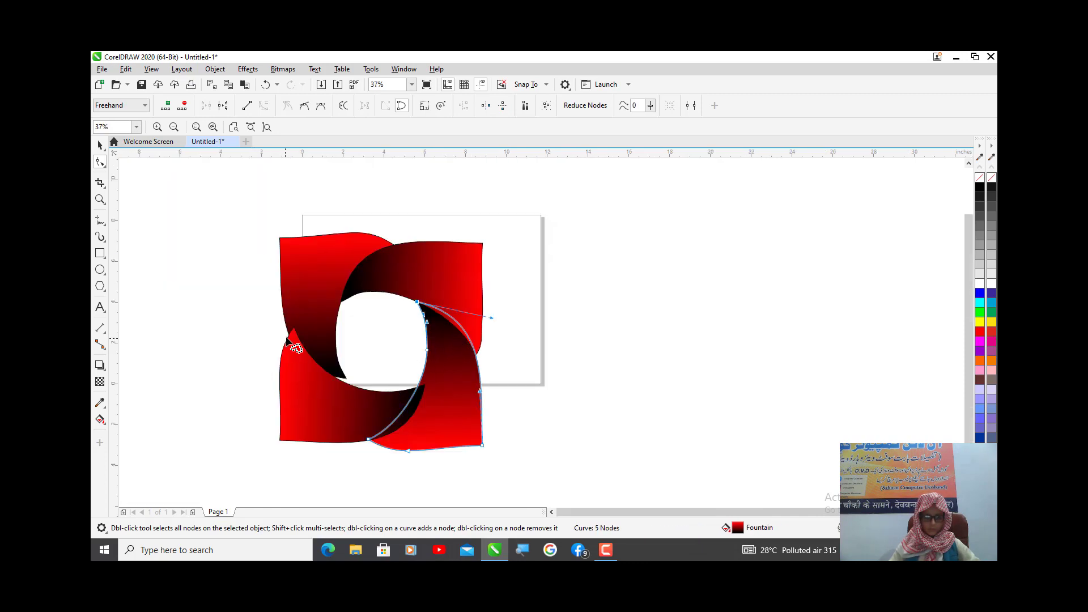
pyautogui.scroll(5, 288, 340)
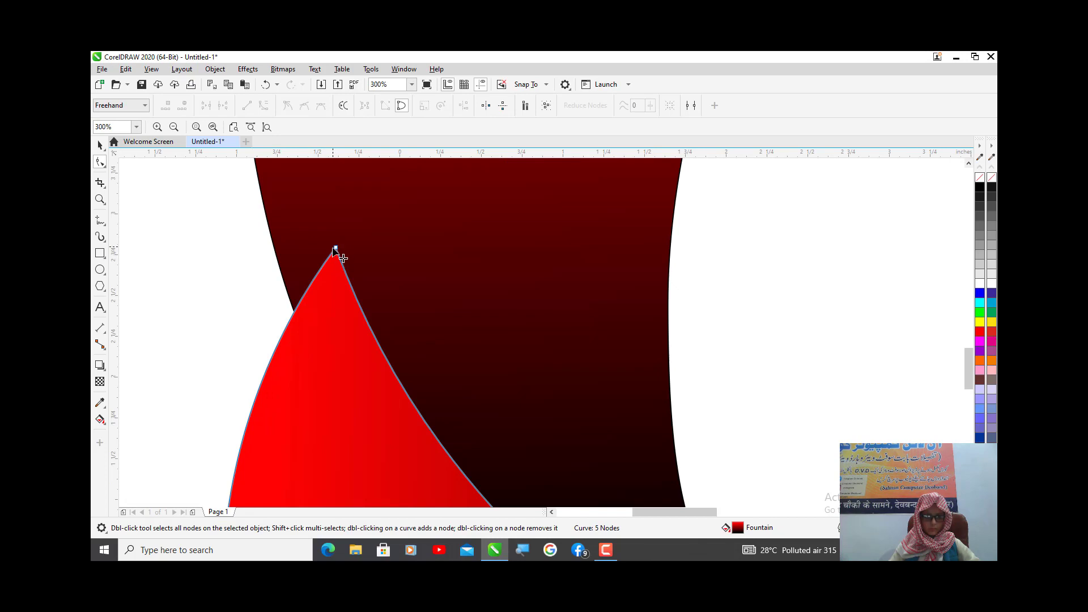
pyautogui.moveTo(336, 251); pyautogui.dragTo(312, 266)
pyautogui.hotkey('ctrl', 'z')
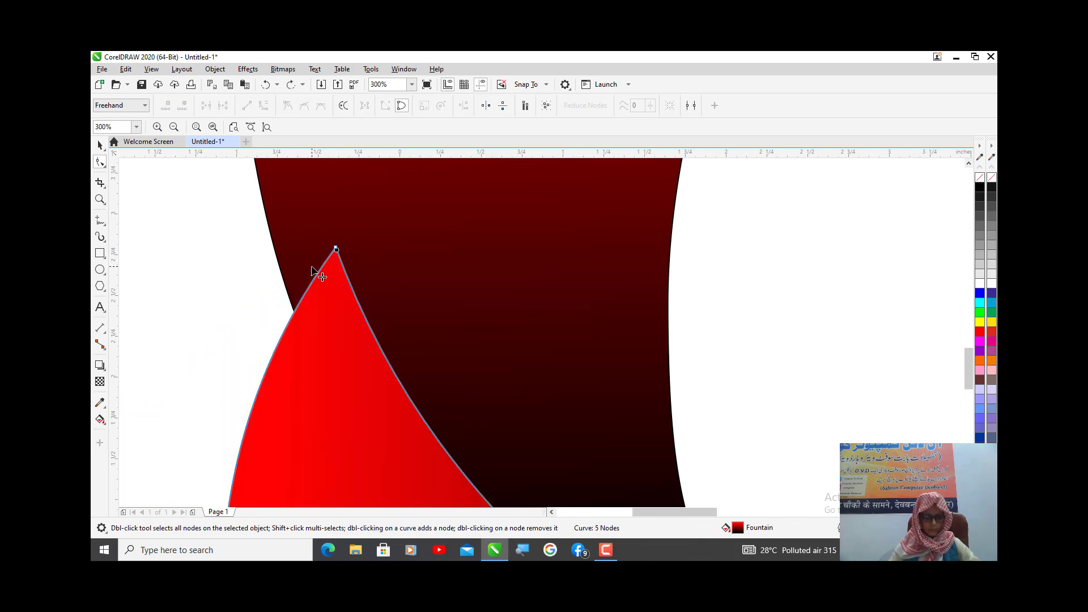
# - Move the lower left petal's red upper tip node onto the outer edge of the upper left petal
pyautogui.click(333, 251)
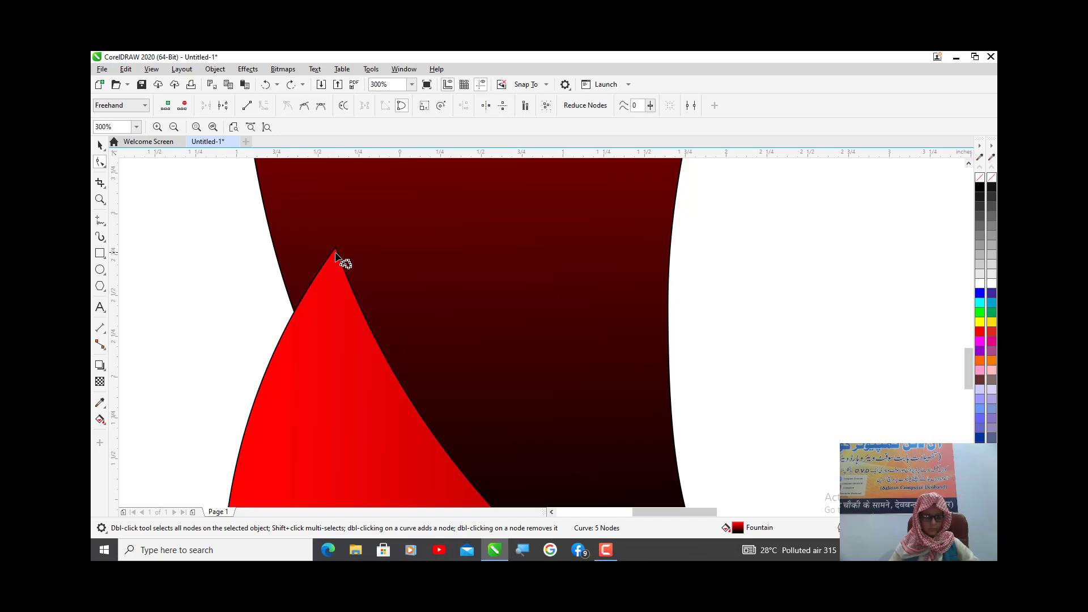
pyautogui.click(336, 259)
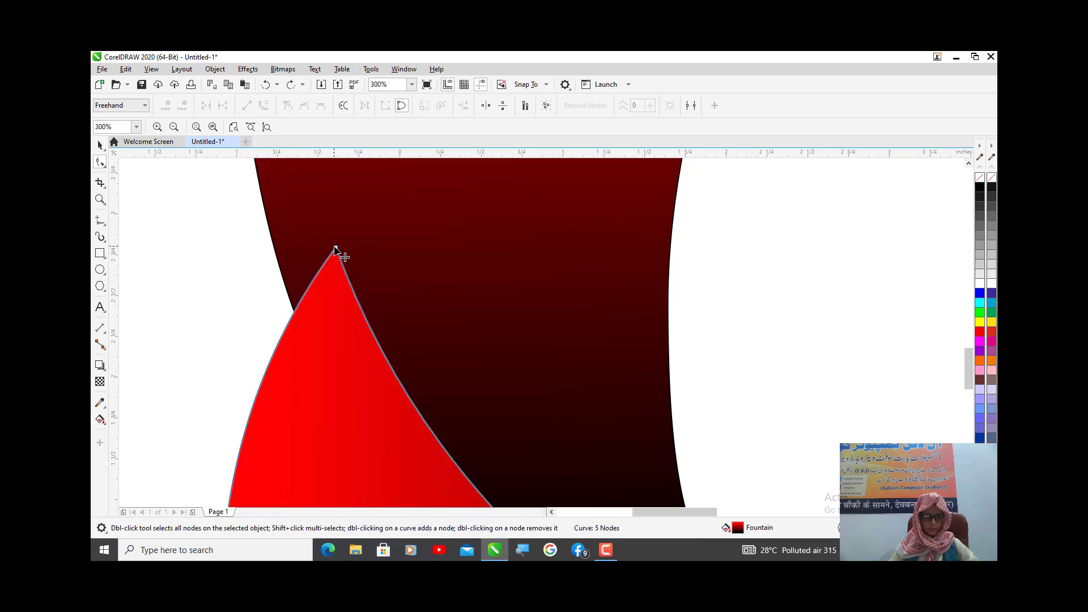
pyautogui.moveTo(336, 250); pyautogui.dragTo(283, 279)
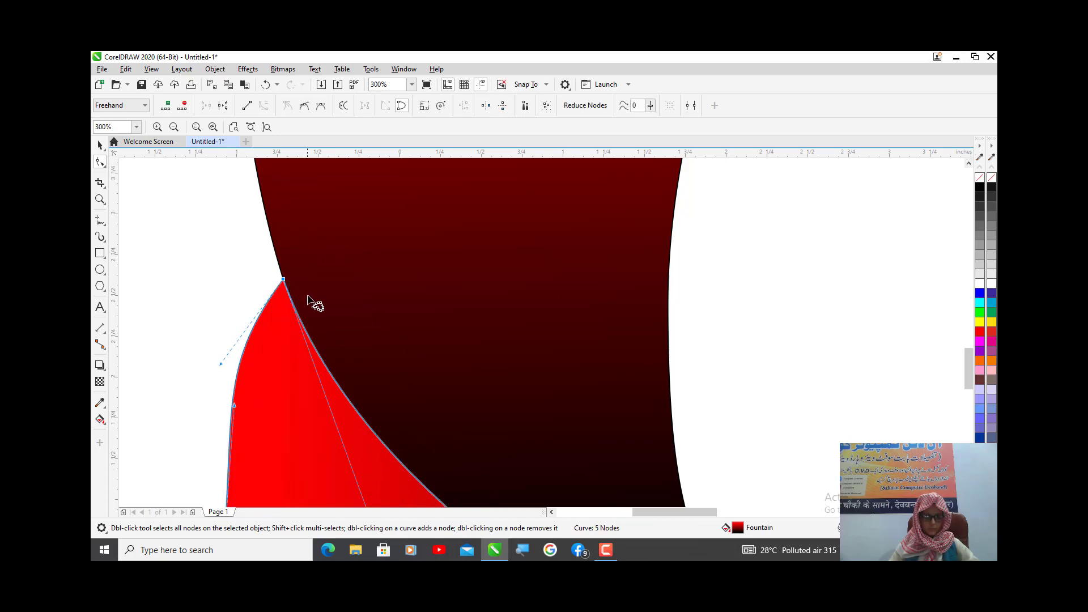
# - Move the upper left petal's black tip node onto the lower left petal's inner edge and adjust its outer curve handle
pyautogui.scroll(-2, 307, 296)
pyautogui.scroll(2, 421, 387)
pyautogui.click(385, 354)
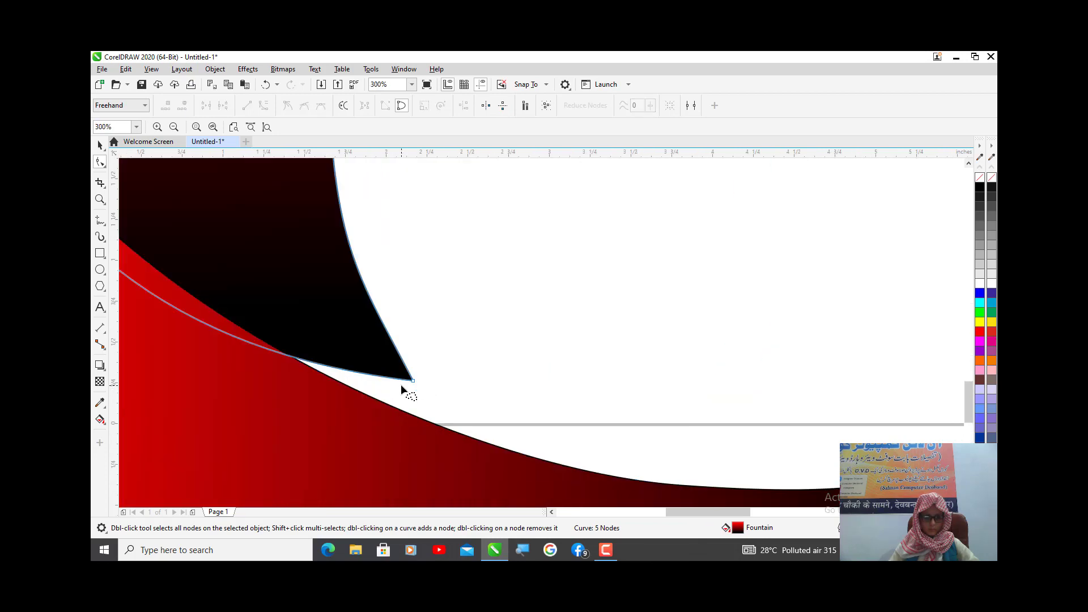
pyautogui.moveTo(414, 380); pyautogui.dragTo(399, 407)
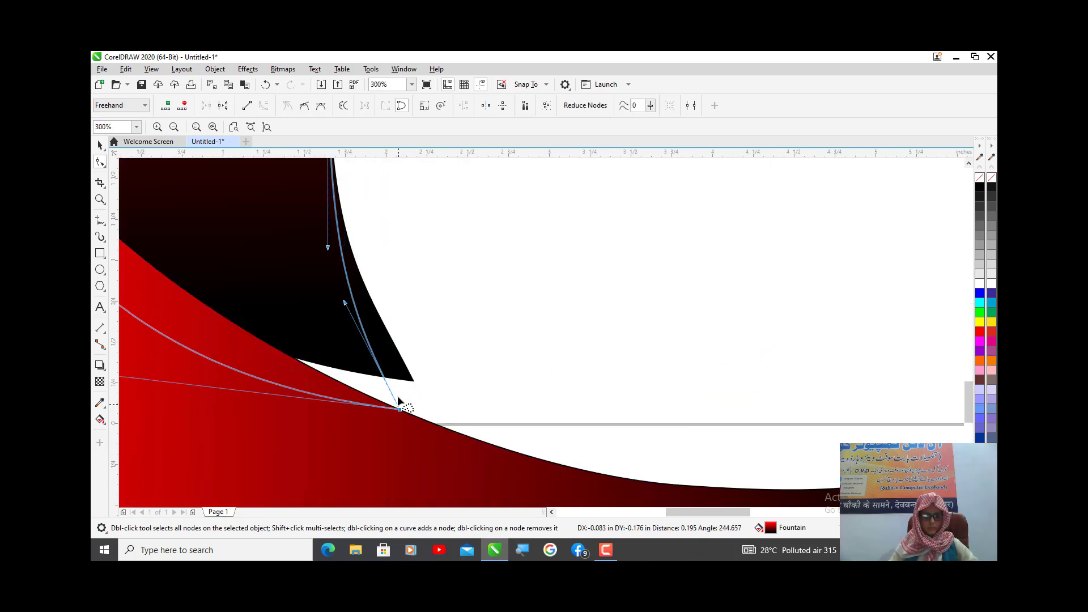
pyautogui.scroll(-1, 351, 371)
pyautogui.scroll(-2, 350, 374)
pyautogui.scroll(3, 271, 371)
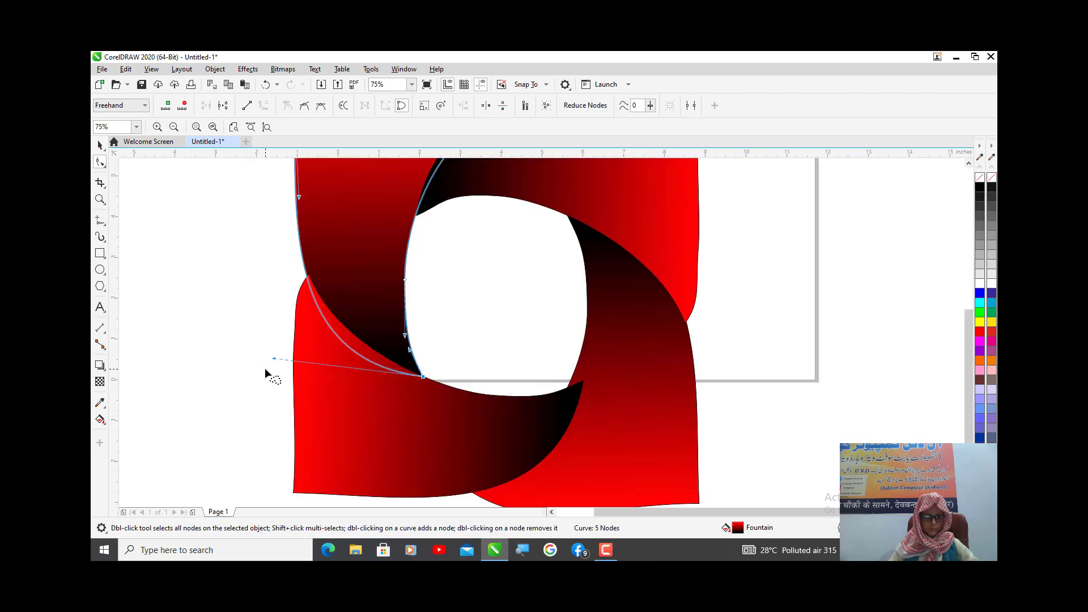
pyautogui.moveTo(293, 327); pyautogui.dragTo(366, 307)
pyautogui.scroll(-2, 513, 295)
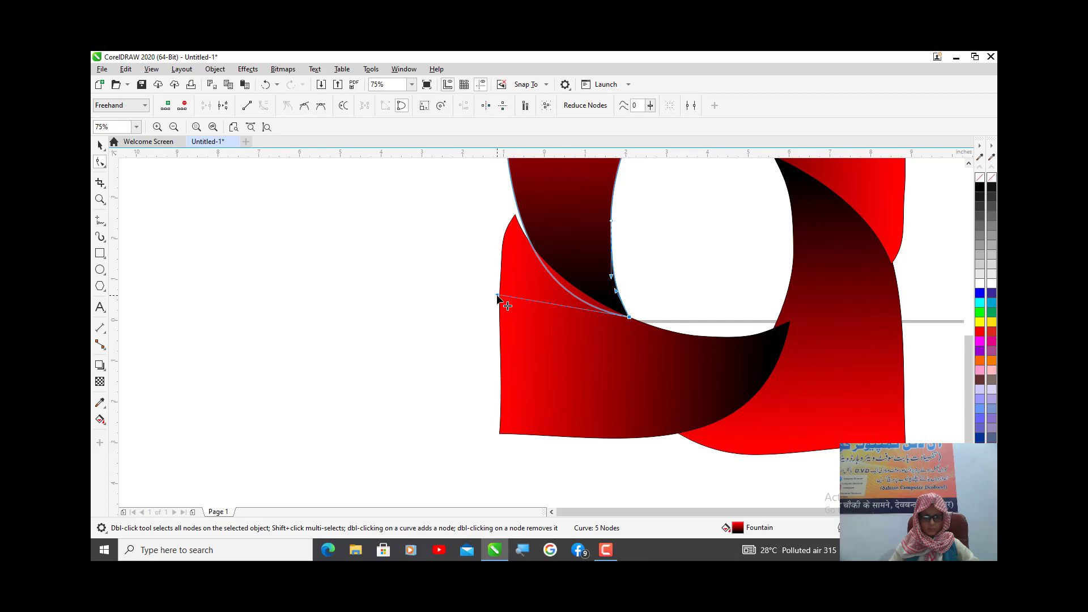
pyautogui.moveTo(497, 296); pyautogui.dragTo(489, 315)
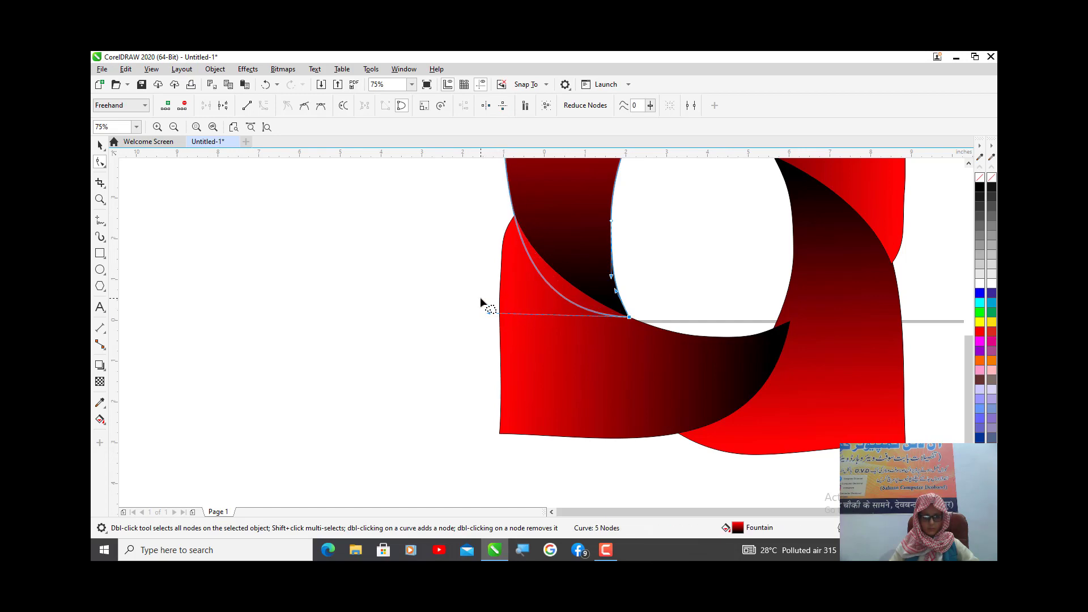
# - Move the lower left petal's black tip node onto the inner edge of the lower right petal
pyautogui.click(787, 338)
pyautogui.scroll(2, 802, 340)
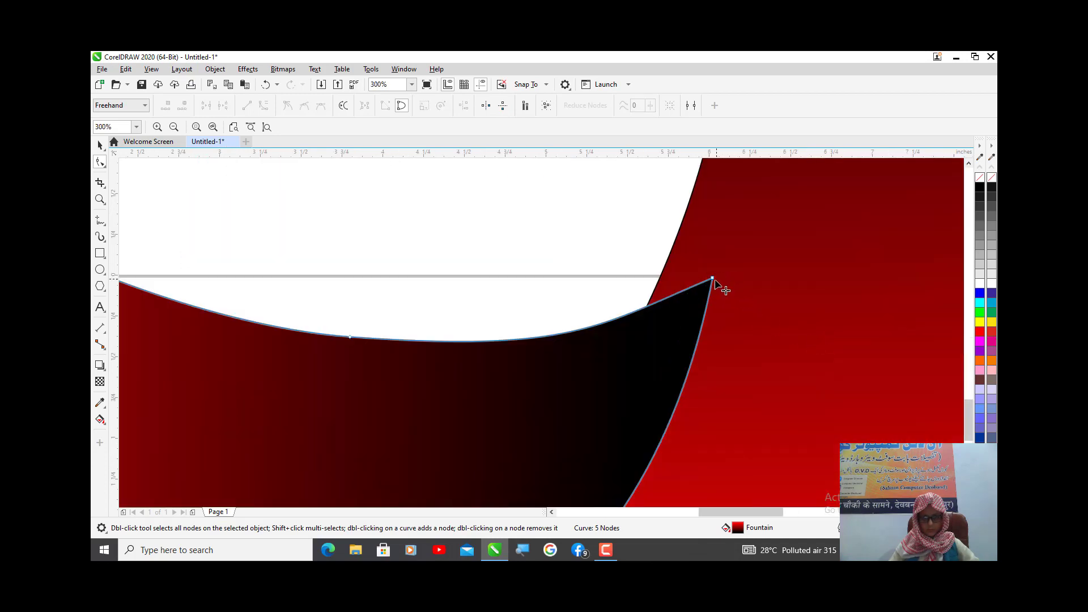
pyautogui.moveTo(713, 278); pyautogui.dragTo(665, 277)
pyautogui.scroll(-2, 666, 281)
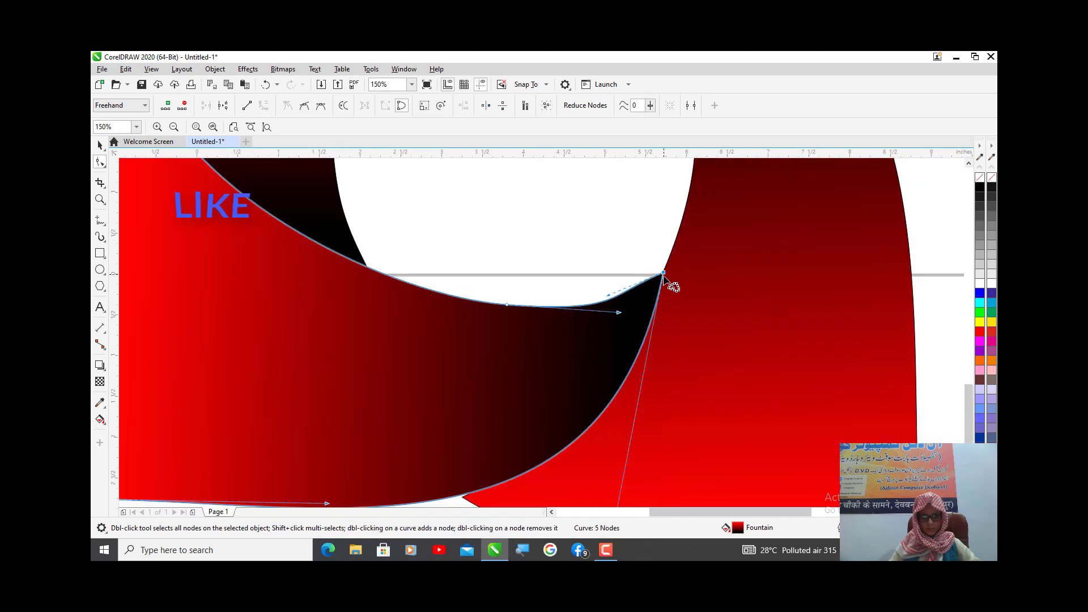
# - Select all four petals and rotate them together 45 degrees clockwise
pyautogui.press('space')
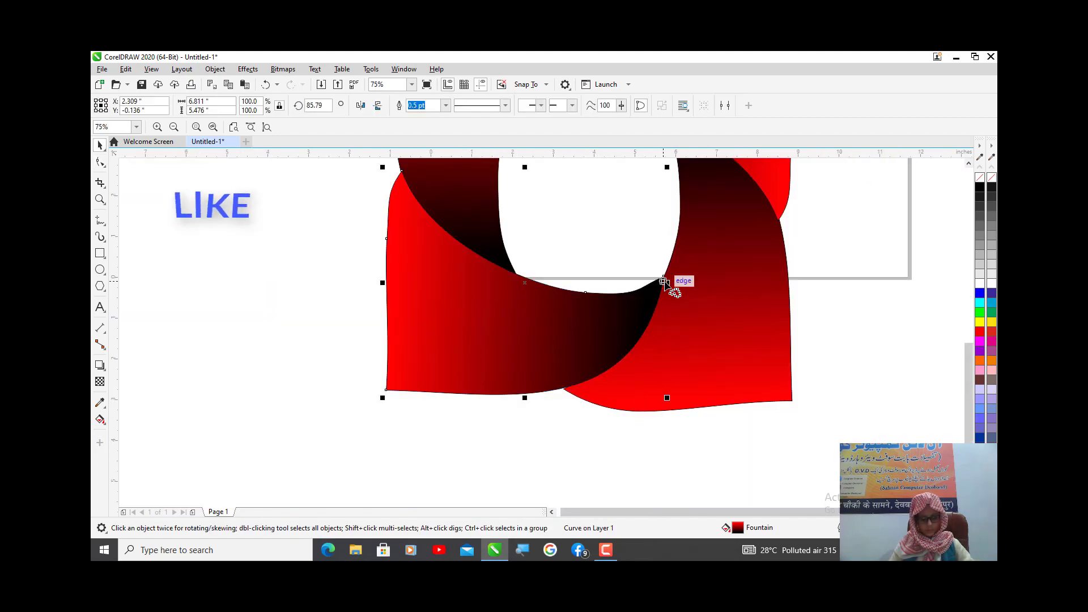
pyautogui.scroll(-1, 673, 289)
pyautogui.scroll(-2, 537, 258)
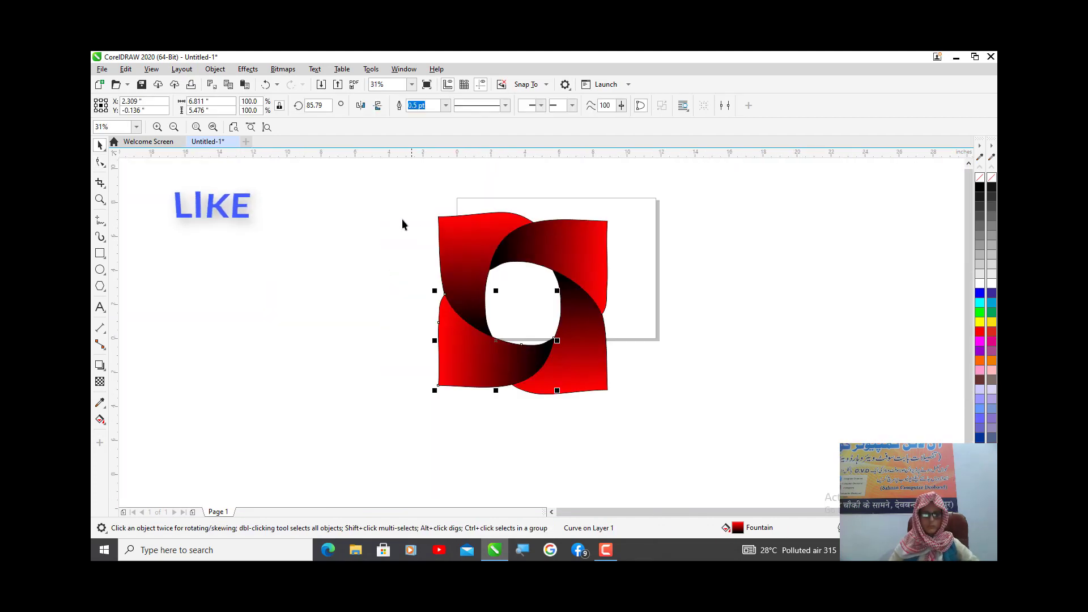
pyautogui.moveTo(380, 192); pyautogui.dragTo(662, 446)
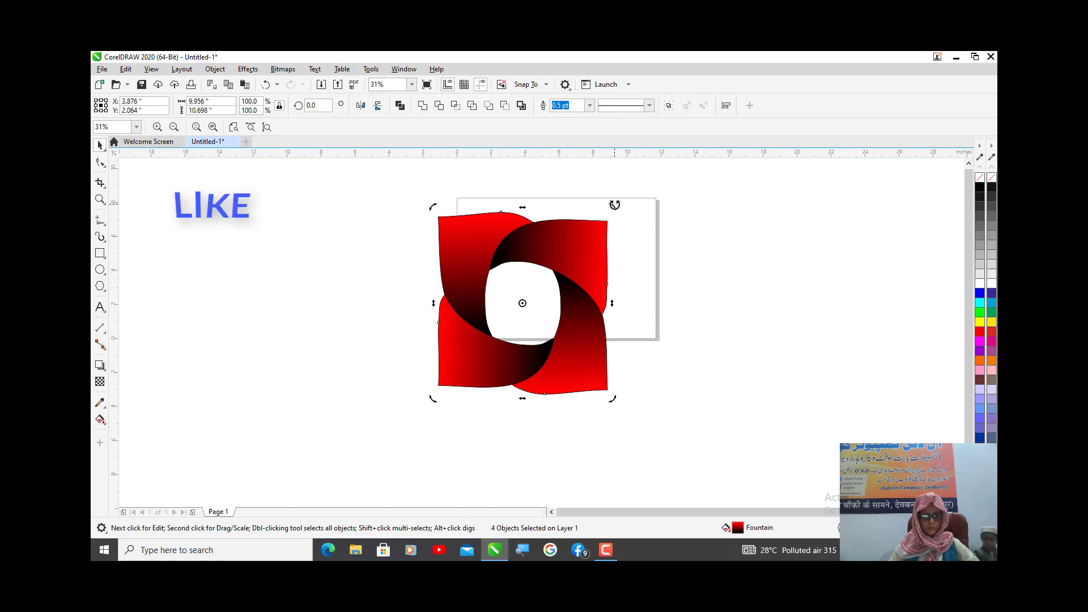
pyautogui.moveTo(613, 207); pyautogui.dragTo(716, 312)
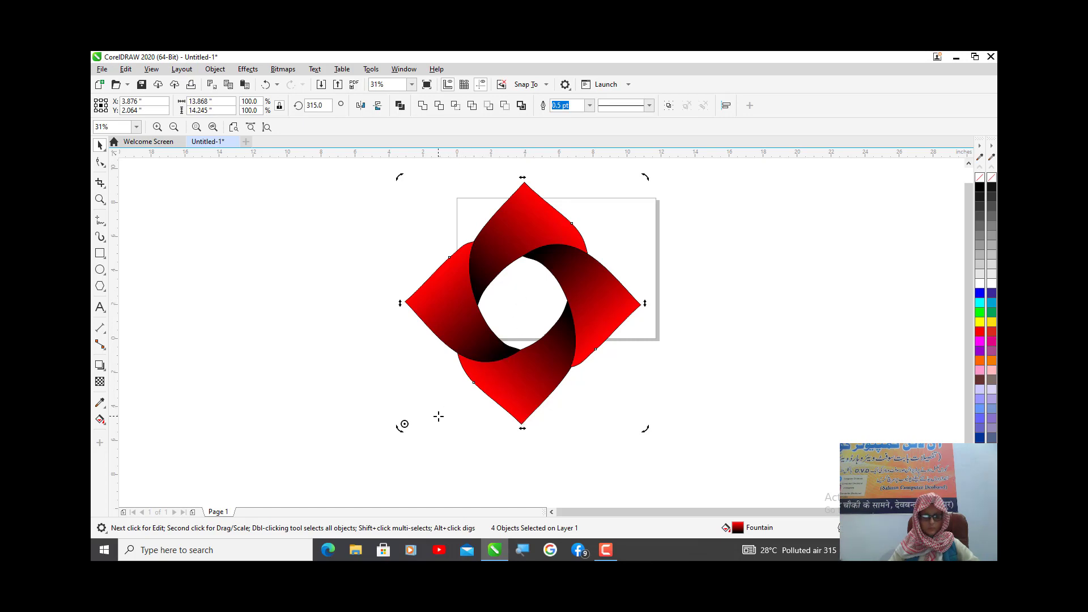
pyautogui.click(295, 330)
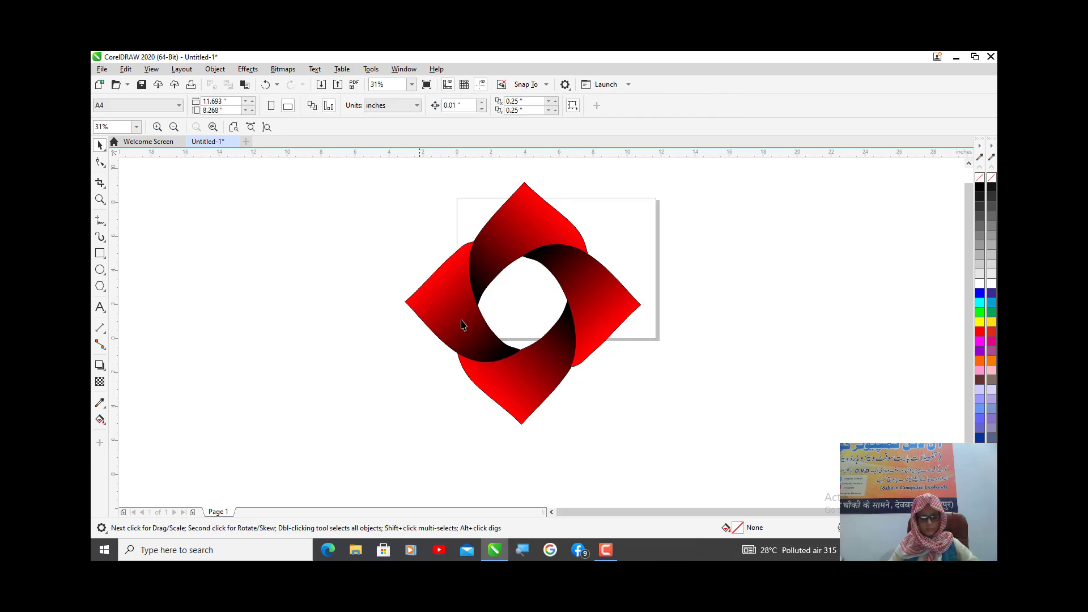
# - Draw a flat ellipse about 13.5 by 0.77 inches, fill it 30% black without outline, and place it just below the ring
pyautogui.click(99, 270)
pyautogui.moveTo(402, 460); pyautogui.dragTo(634, 474)
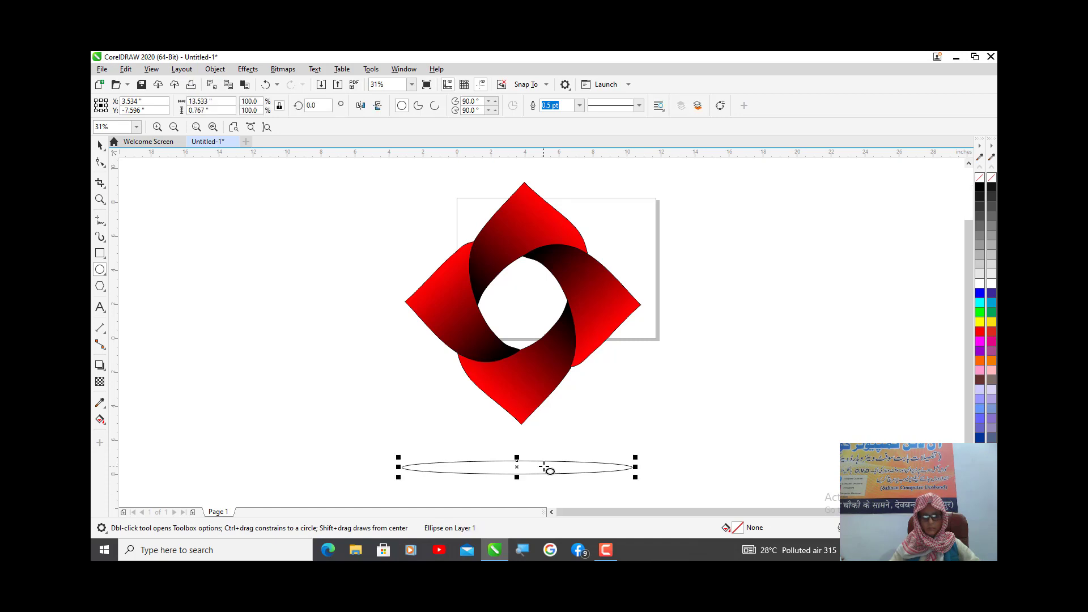
pyautogui.click(992, 255)
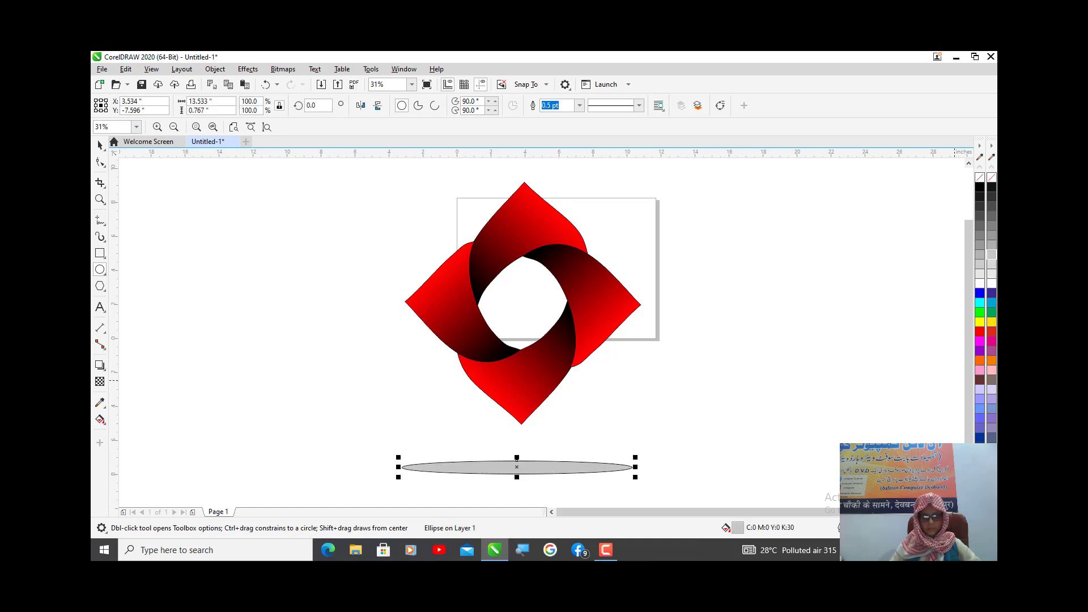
pyautogui.rightClick(981, 179)
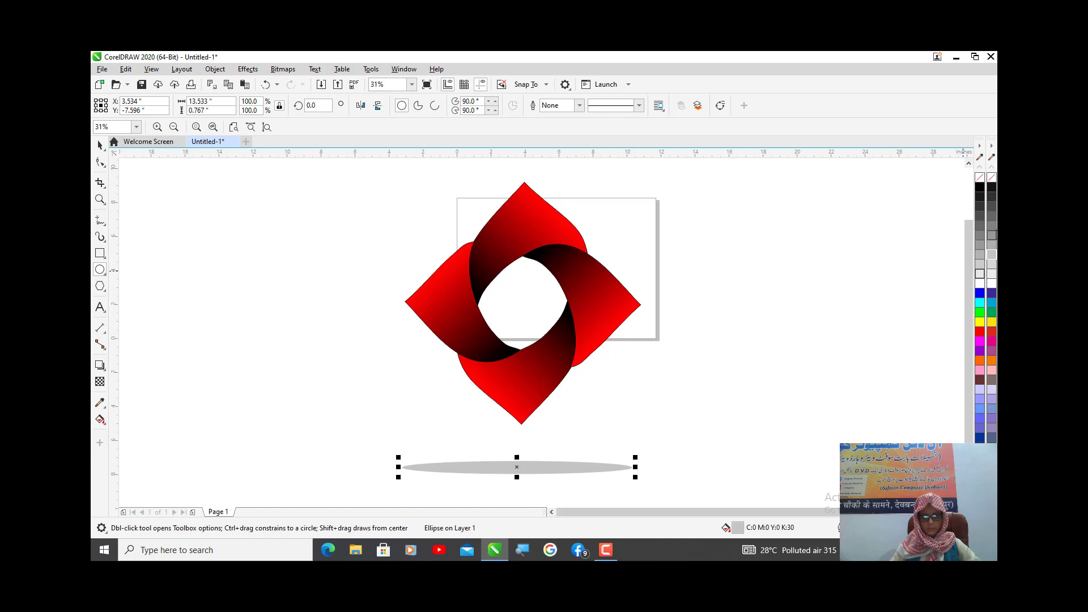
pyautogui.press('space')
pyautogui.moveTo(518, 469)
pyautogui.mouseDown()
pyautogui.moveTo(537, 447)
pyautogui.moveTo(527, 449)
pyautogui.mouseUp()
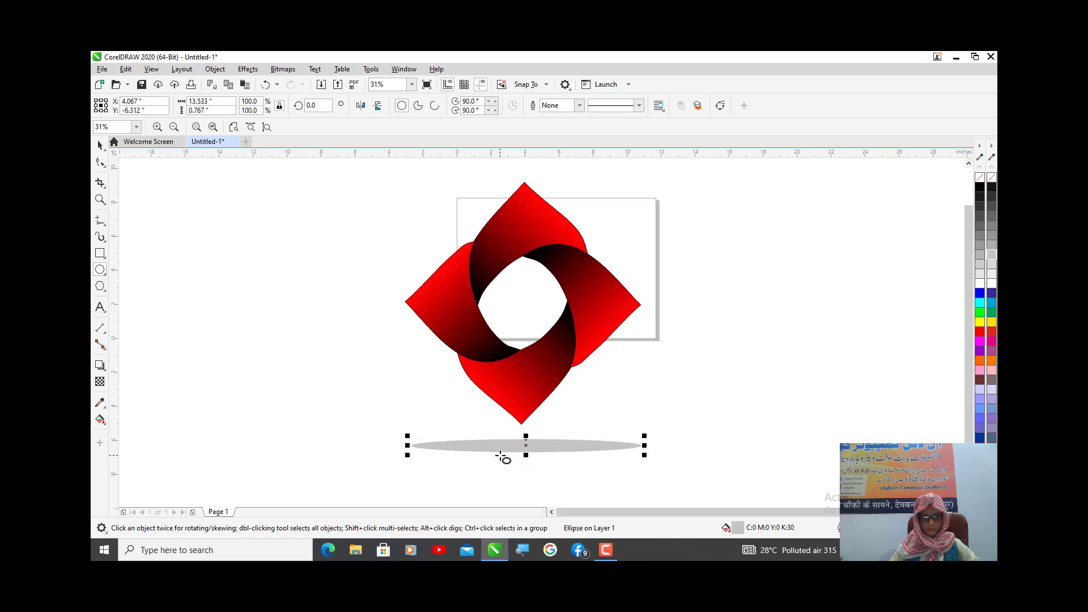
# - Apply a Gaussian Blur with an increased radius to the grey ellipse to make a soft shadow
pyautogui.click(244, 69)
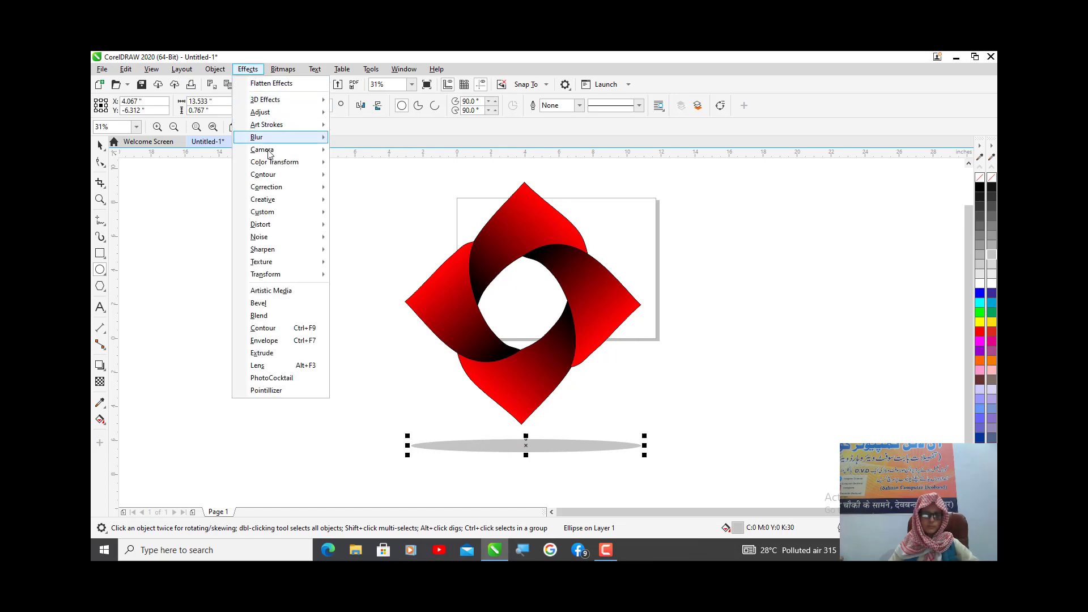
pyautogui.moveTo(265, 144)
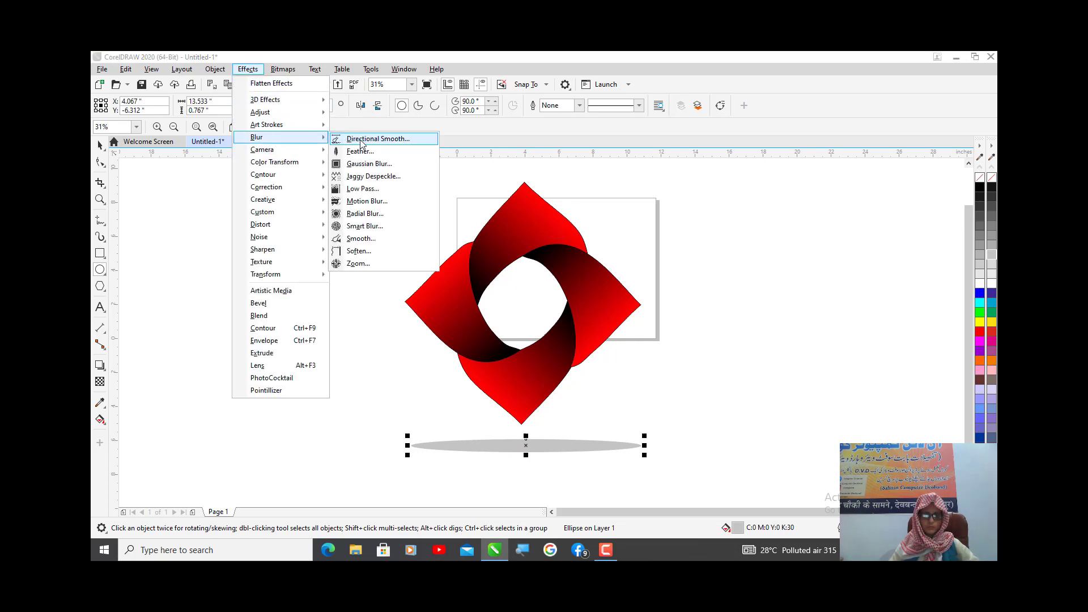
pyautogui.click(389, 165)
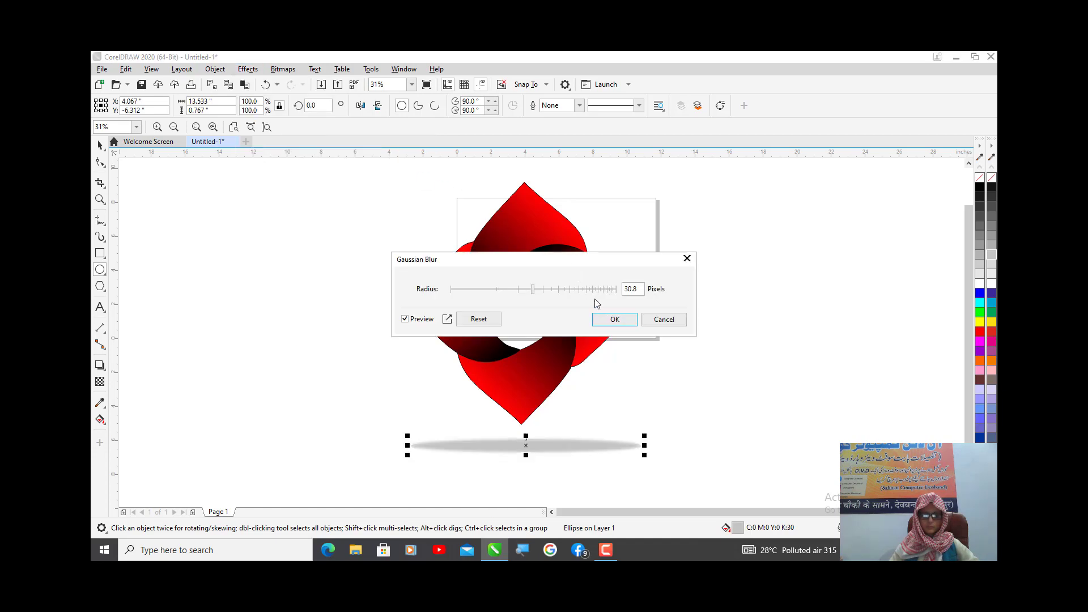
pyautogui.click(573, 294)
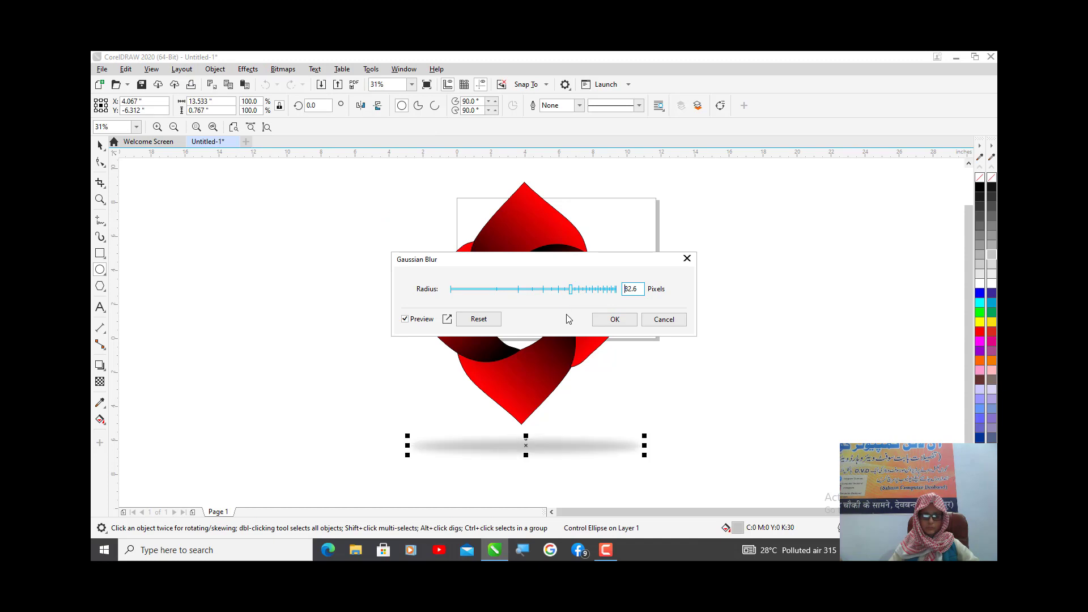
pyautogui.click(615, 320)
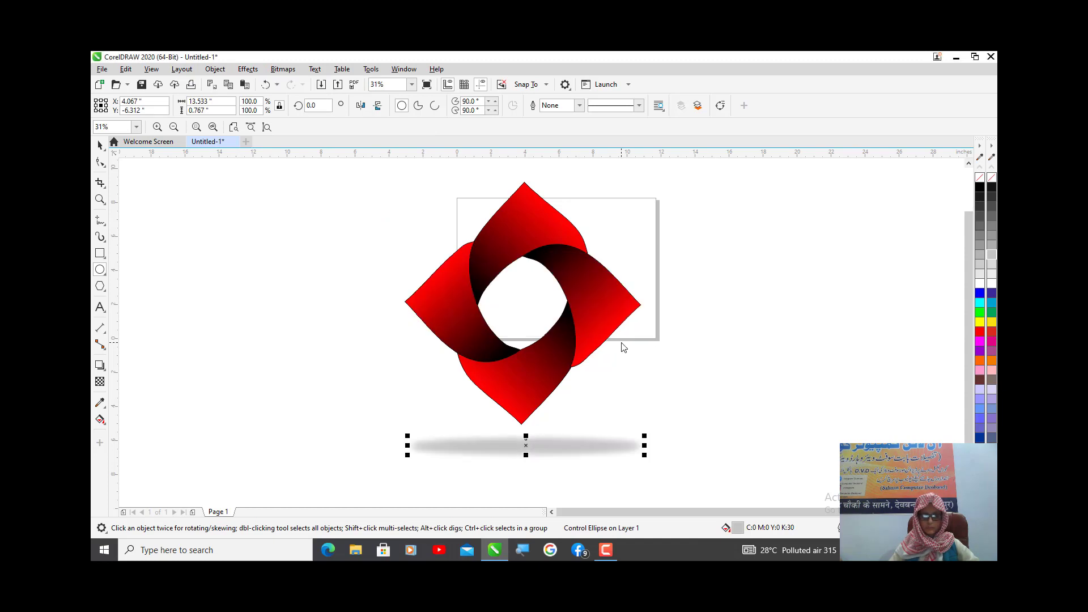
# - Darken the blurred ellipse's fill to 70% black and shrink it around its centre to about 7.87 inches wide
pyautogui.click(992, 216)
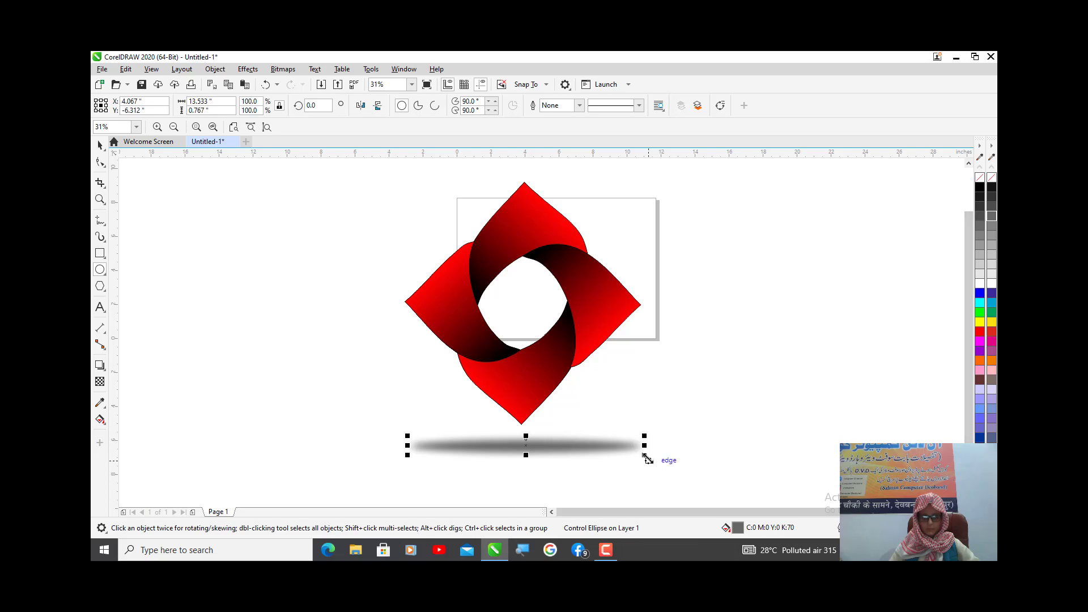
pyautogui.moveTo(648, 459); pyautogui.dragTo(593, 453)
# - Align the shadow ellipse's centre vertically in line with the bottom petal's centre
pyautogui.press('space')
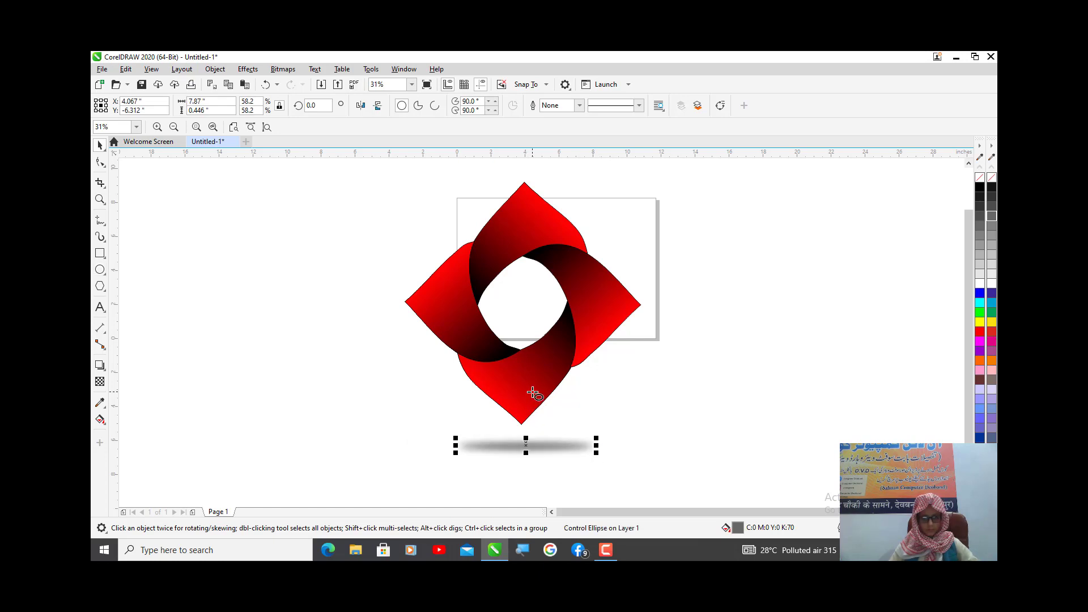
pyautogui.keyDown('shift'); pyautogui.click(535, 394); pyautogui.keyUp('shift')
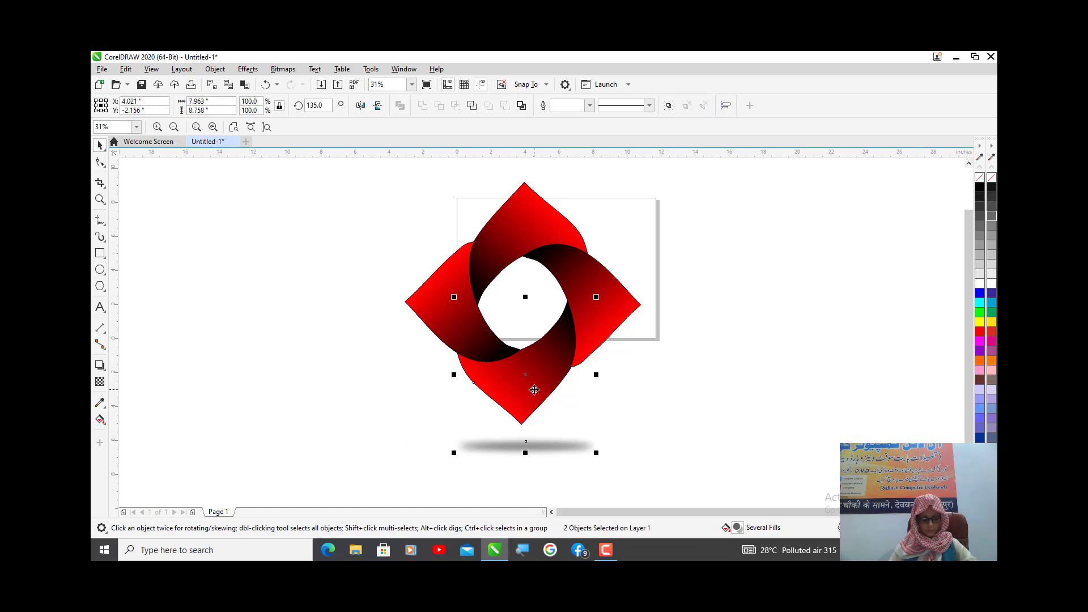
pyautogui.press('c')
pyautogui.click(364, 344)
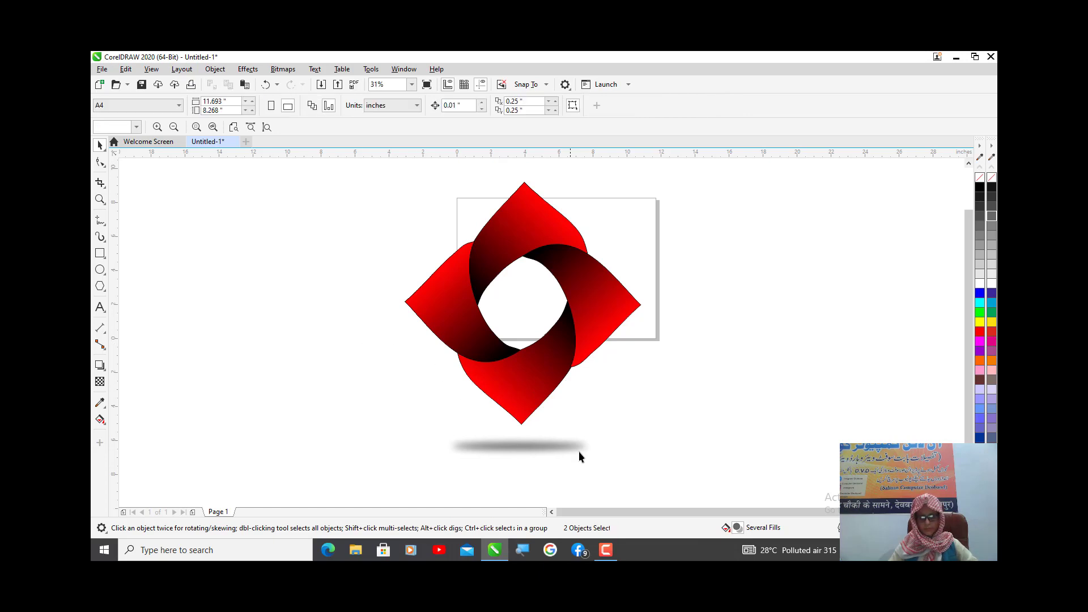
# - Enlarge the shadow ellipse around its centre to about 9.6 by 0.54 inches
pyautogui.click(550, 442)
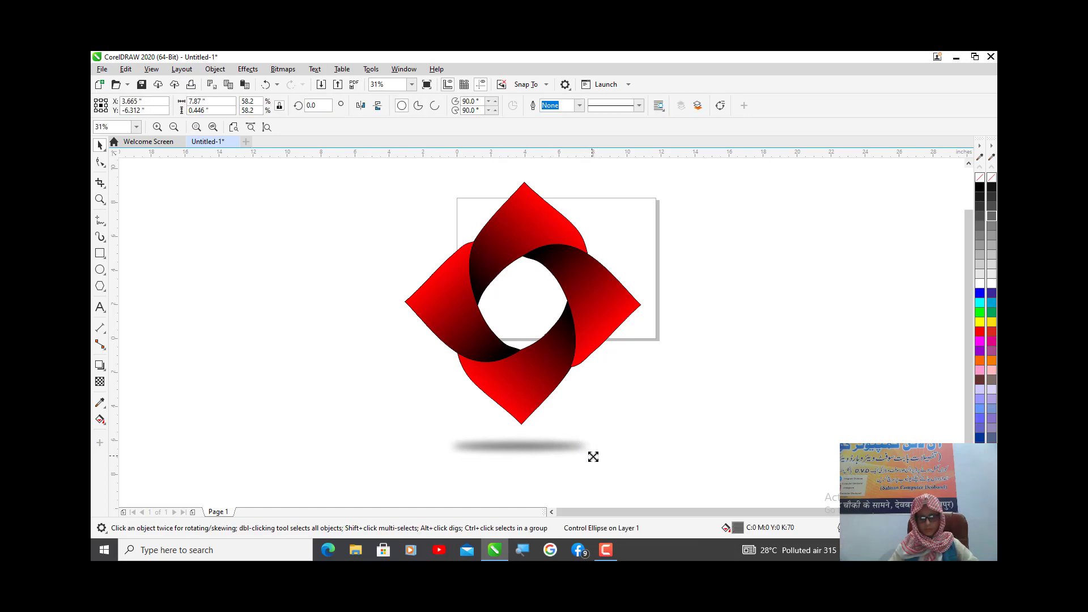
pyautogui.moveTo(593, 457); pyautogui.dragTo(604, 469)
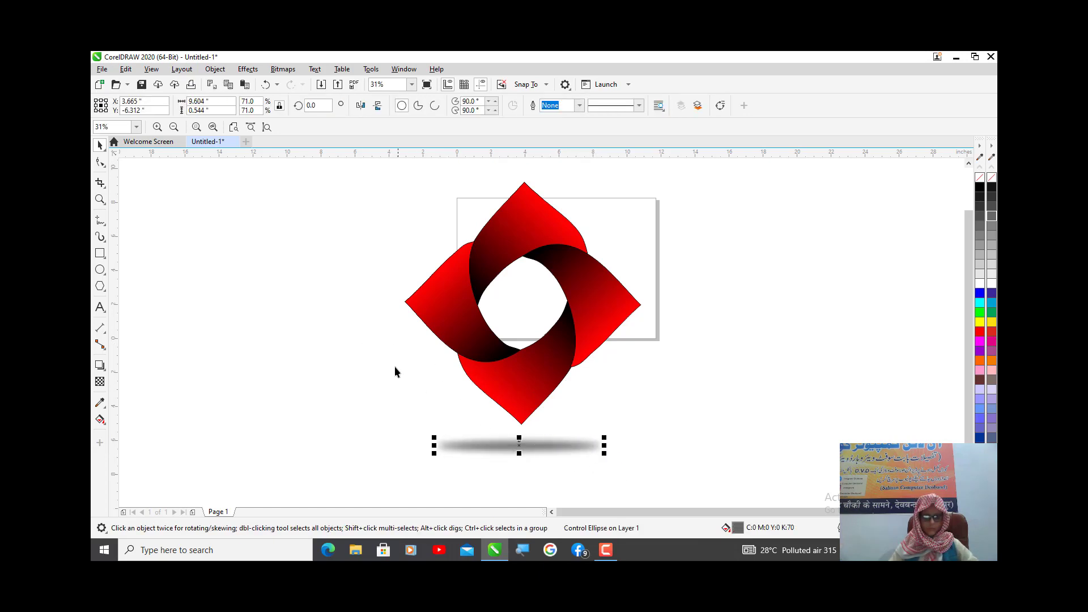
pyautogui.click(397, 331)
# - Draw a rectangle about 22.3 by 20.6 inches around the ring and shadow, fill it 100% black, and place it behind them
pyautogui.scroll(-2, 396, 331)
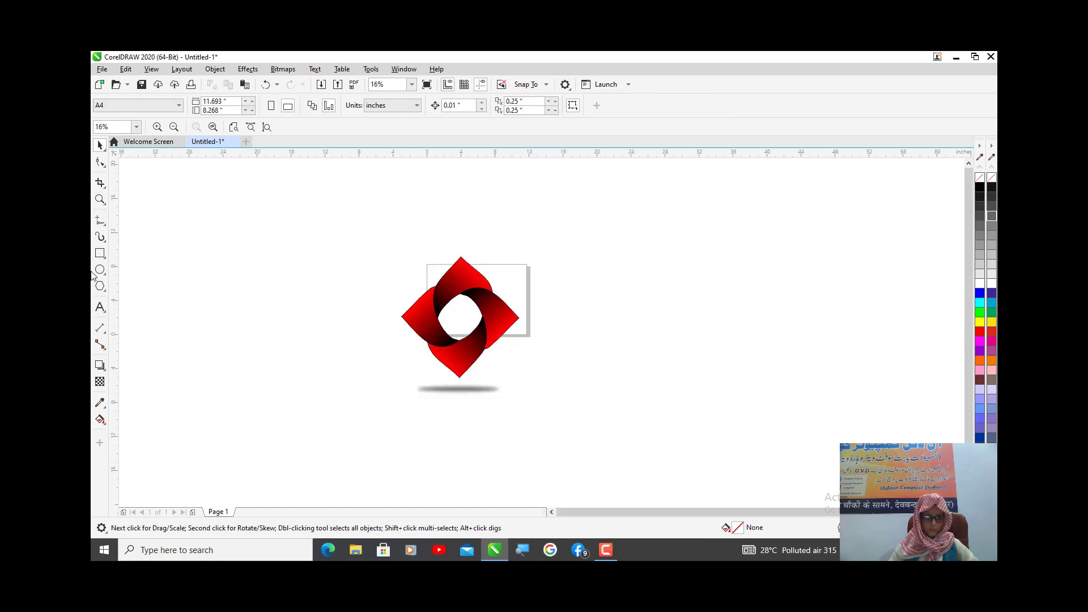
pyautogui.click(99, 254)
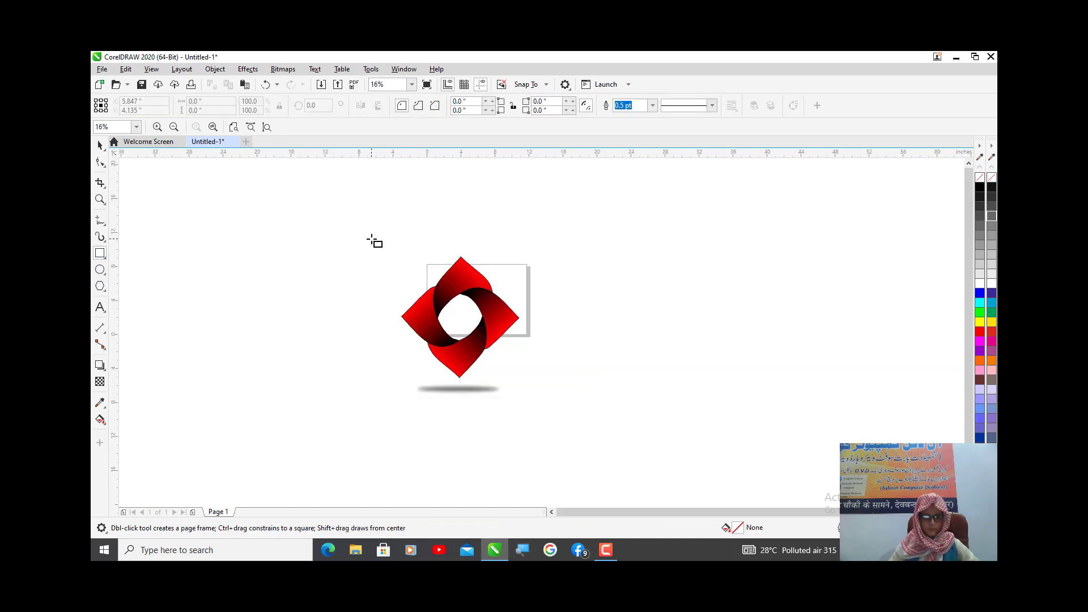
pyautogui.moveTo(372, 241); pyautogui.dragTo(561, 416)
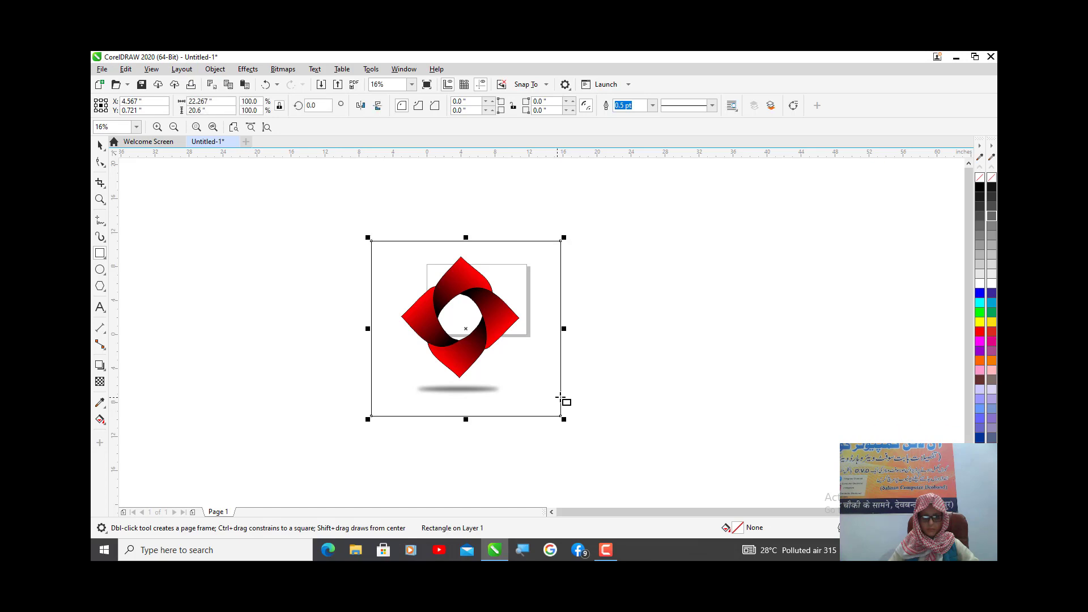
pyautogui.click(991, 188)
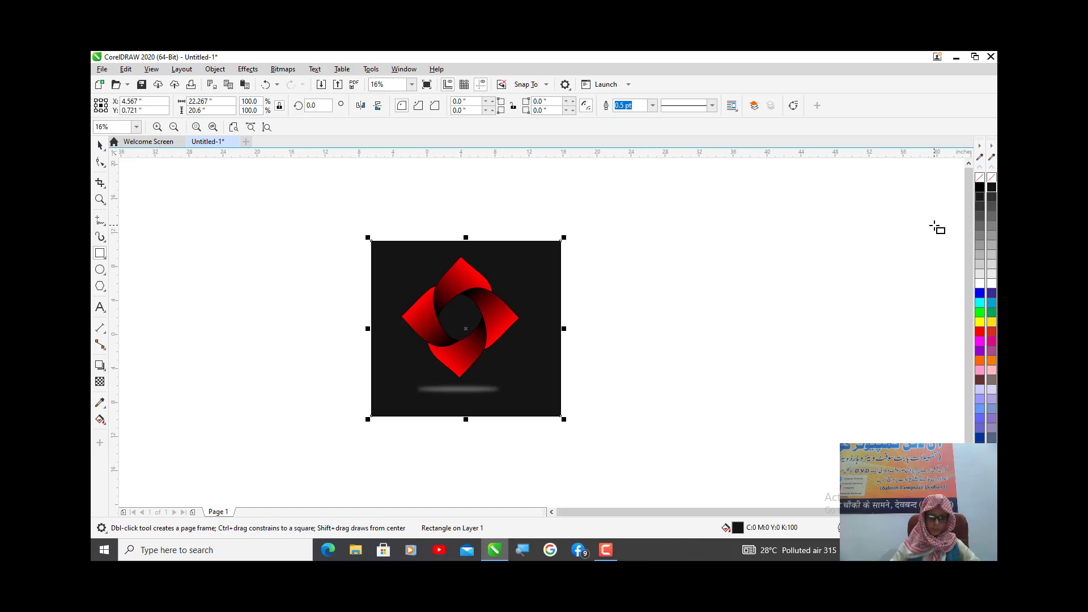
pyautogui.press('F5')
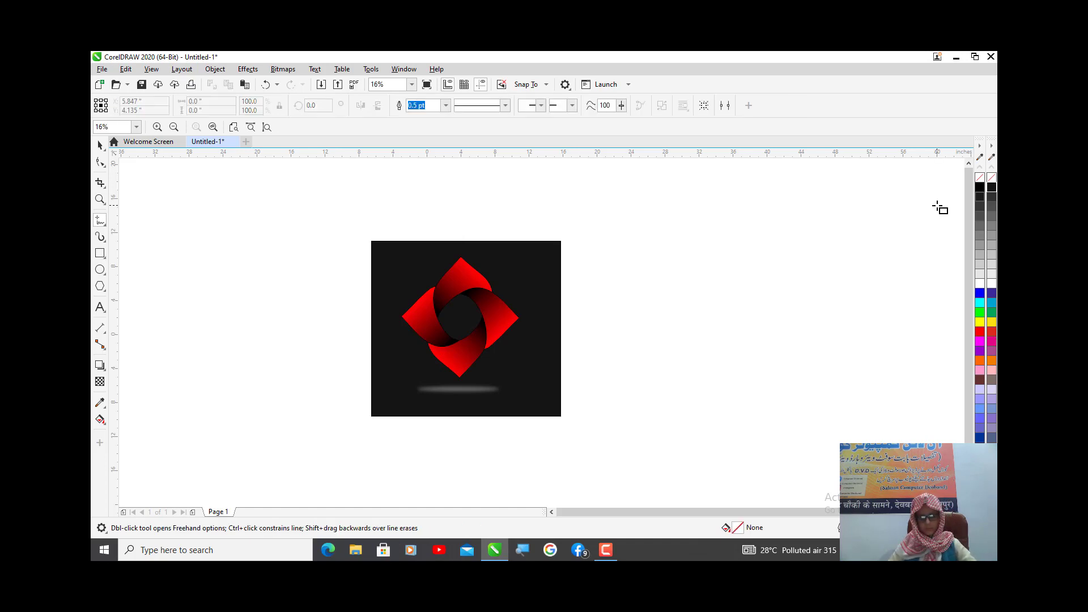
# - Try to centre all the ungrouped petals, shadow and black rectangle on one another horizontally and vertically, and undo the alignment
pyautogui.press('F4')
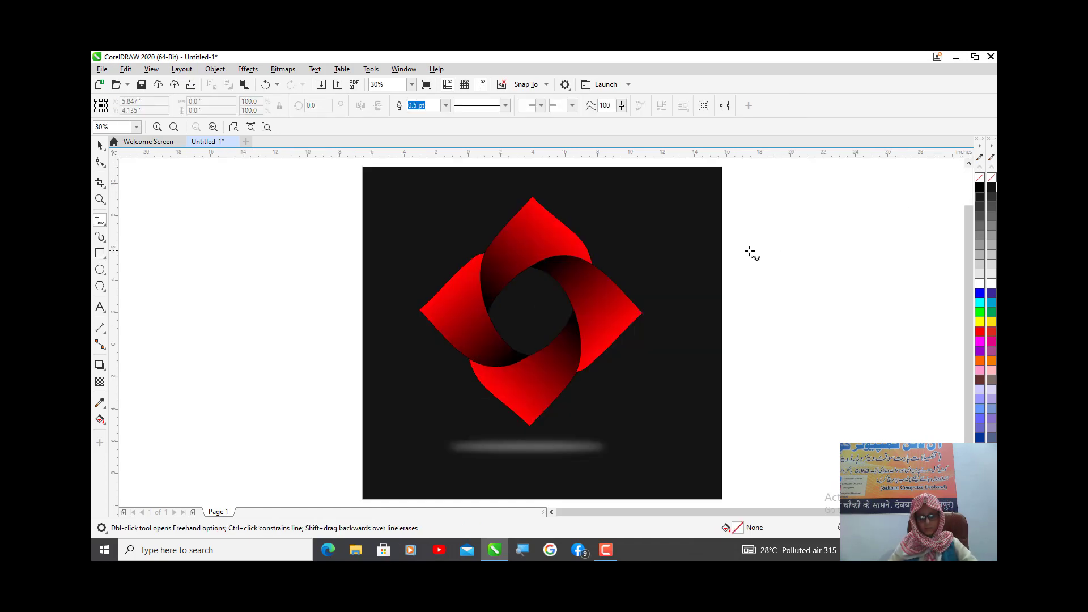
pyautogui.click(100, 144)
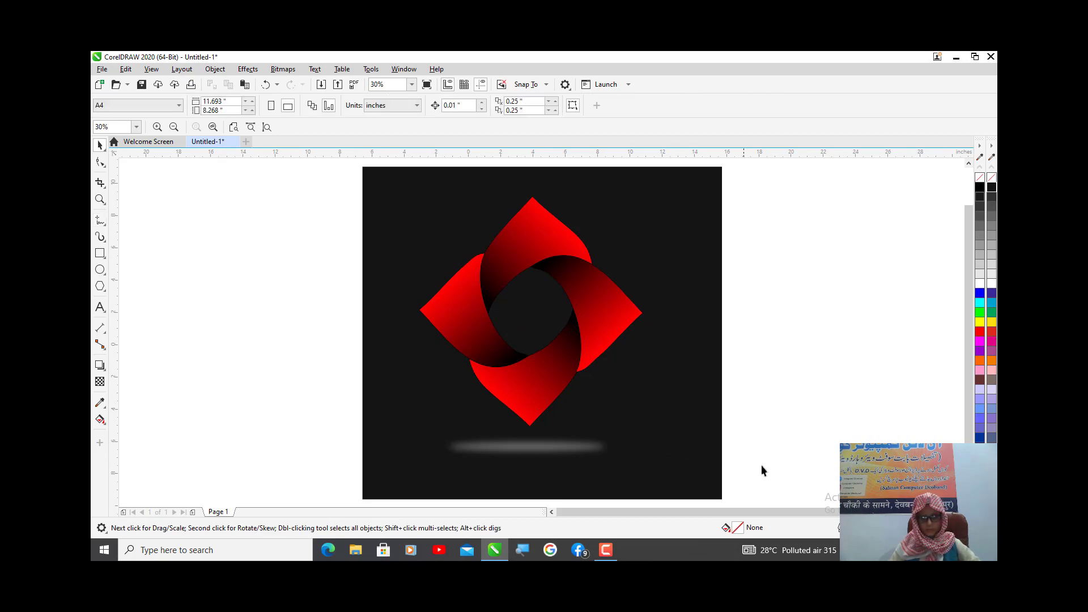
pyautogui.moveTo(661, 481); pyautogui.dragTo(331, 184)
pyautogui.keyDown('shift'); pyautogui.click(701, 432); pyautogui.keyUp('shift')
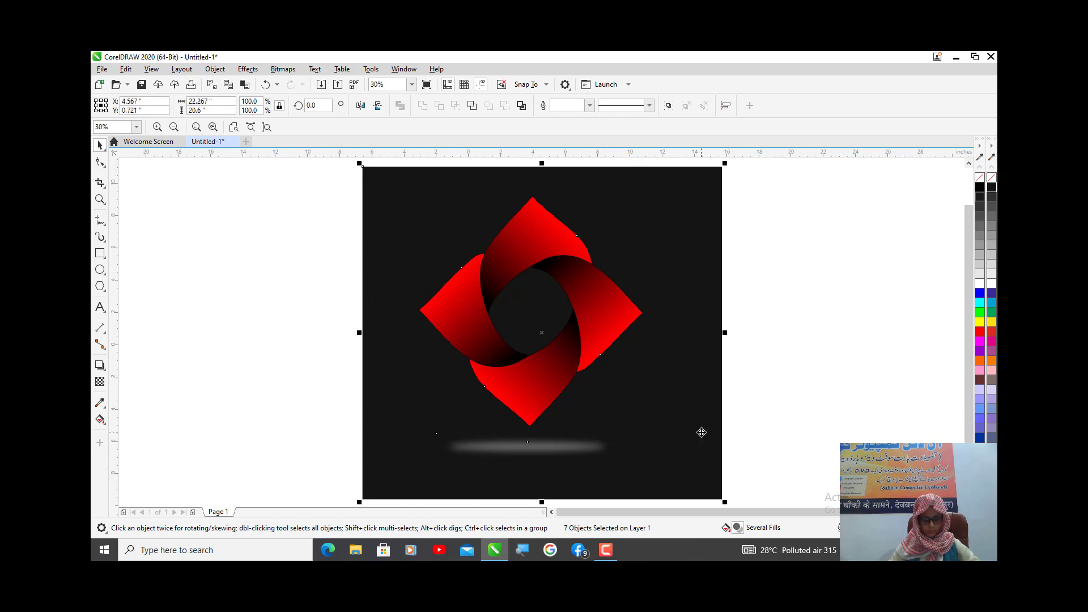
pyautogui.press('c')
pyautogui.press('e')
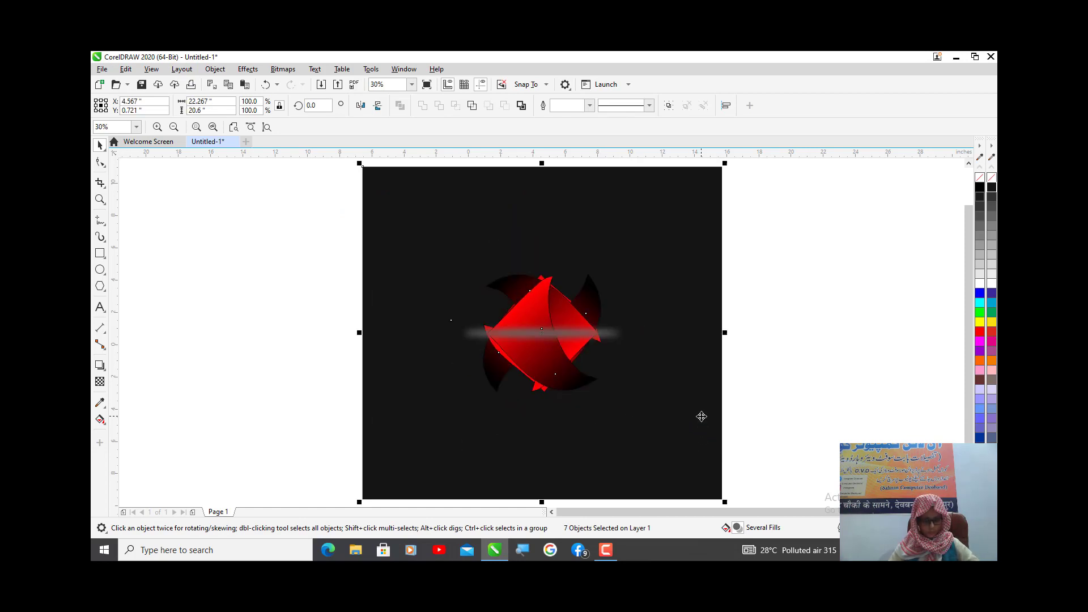
pyautogui.hotkey('ctrl', 'z')
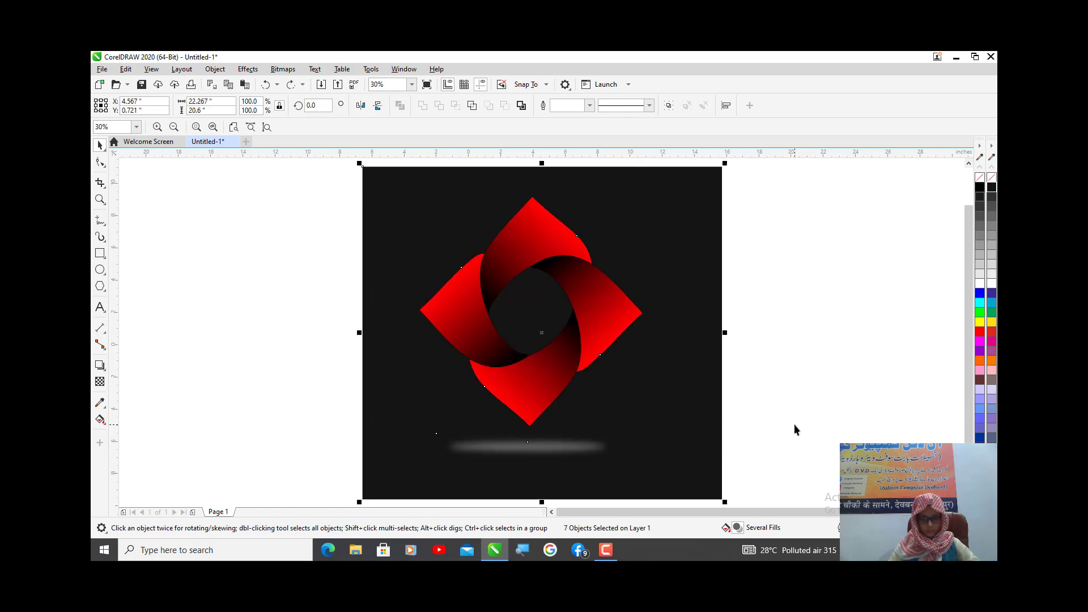
# - Group the four petals and the blurred shadow ellipse, leaving out the black background rectangle
pyautogui.moveTo(794, 424); pyautogui.dragTo(318, 396)
pyautogui.moveTo(294, 433); pyautogui.dragTo(624, 487)
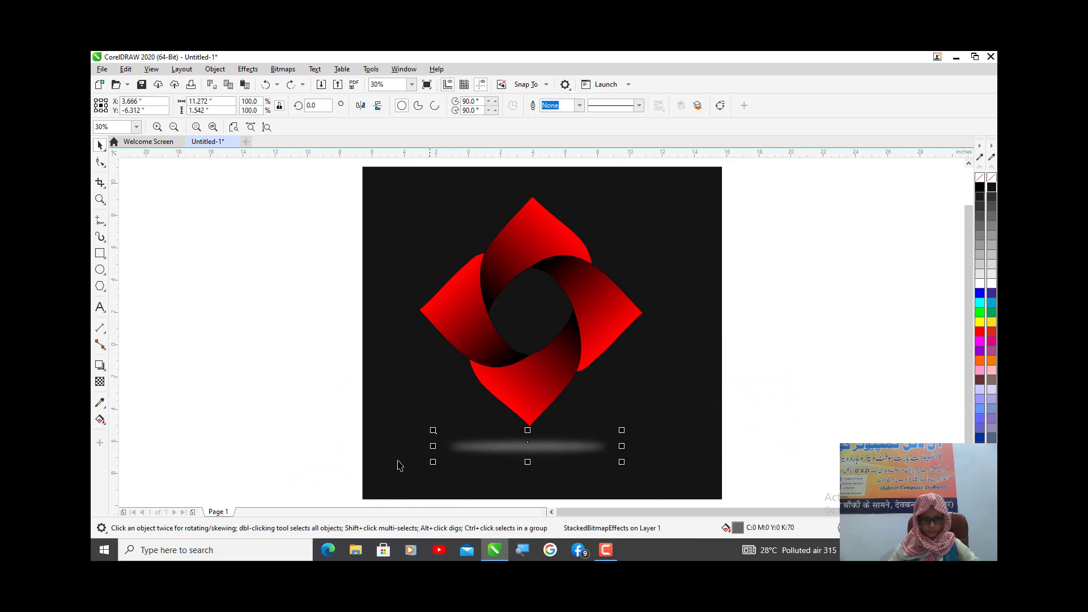
pyautogui.moveTo(314, 448); pyautogui.dragTo(696, 503)
pyautogui.moveTo(769, 482); pyautogui.dragTo(327, 256)
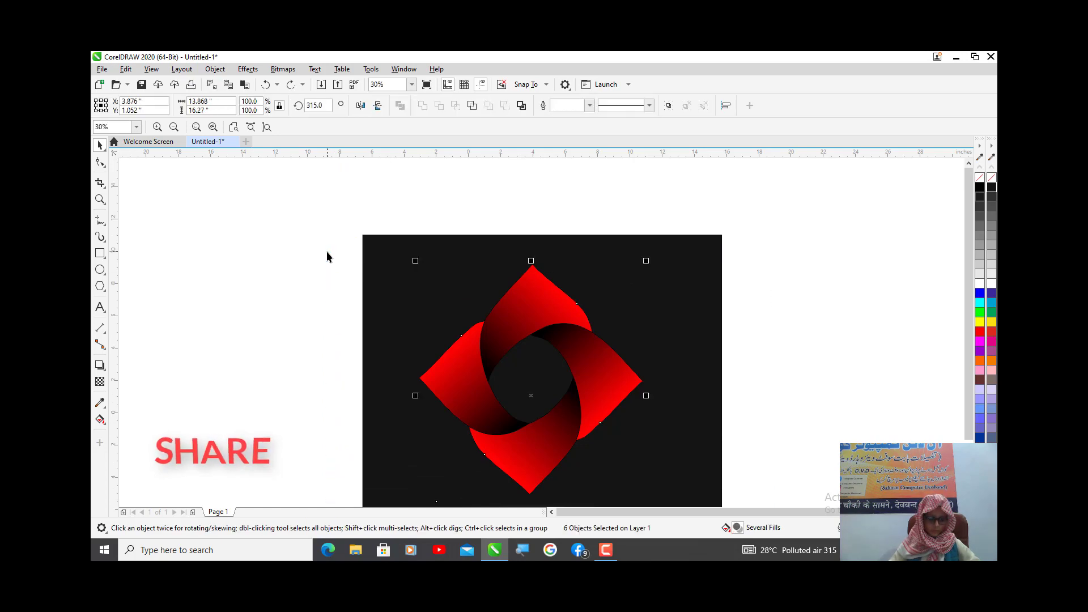
pyautogui.hotkey('ctrl', 'g')
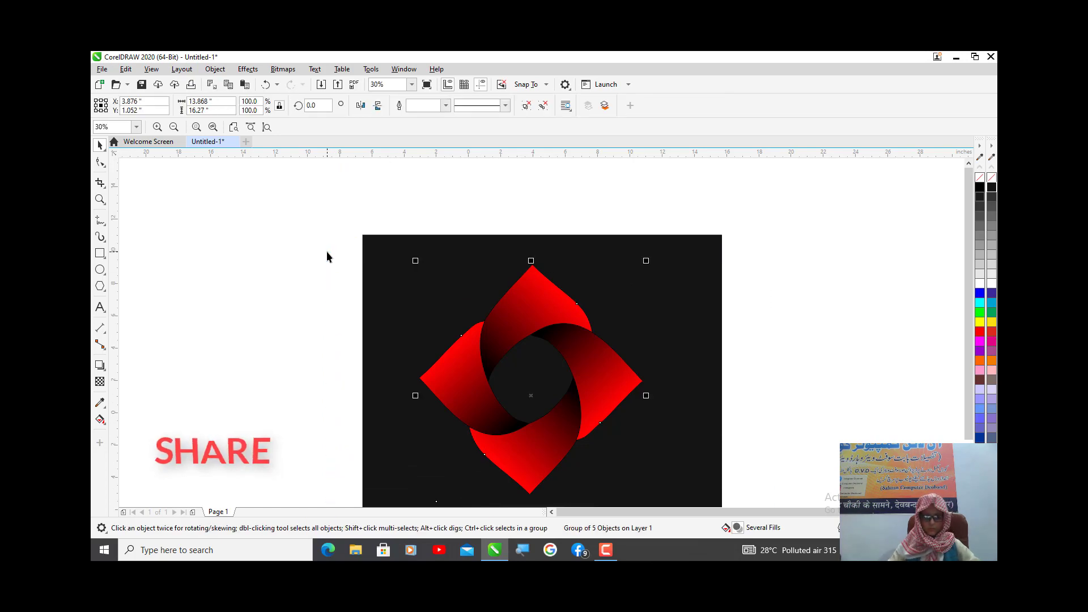
# - Centre the ring-and-shadow group horizontally and vertically on the black rectangle
pyautogui.keyDown('shift'); pyautogui.click(403, 287); pyautogui.keyUp('shift')
pyautogui.scroll(-2, 404, 285)
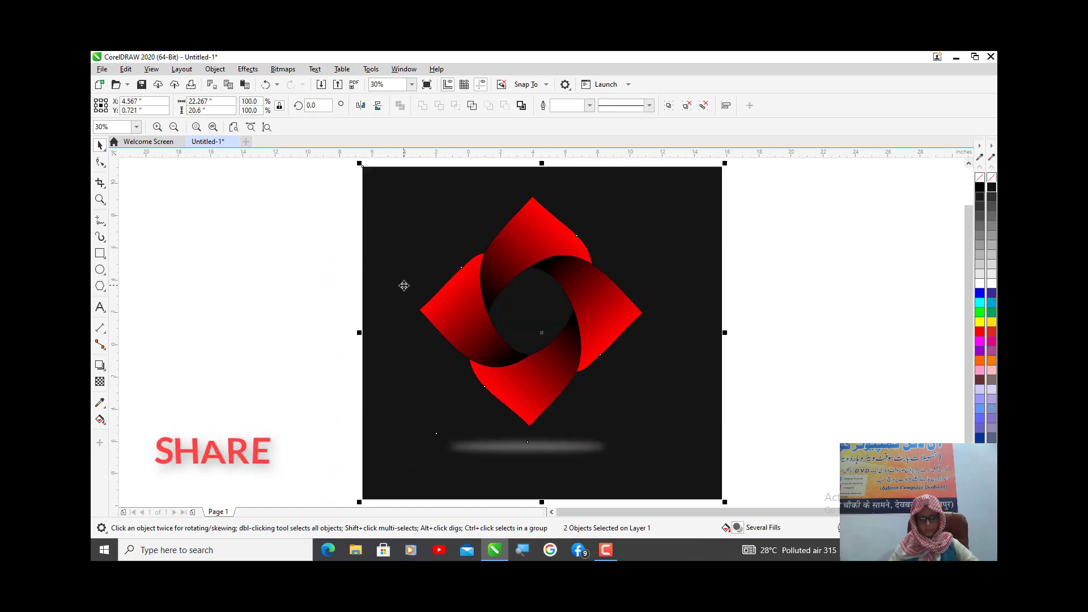
pyautogui.press('c')
pyautogui.press('e')
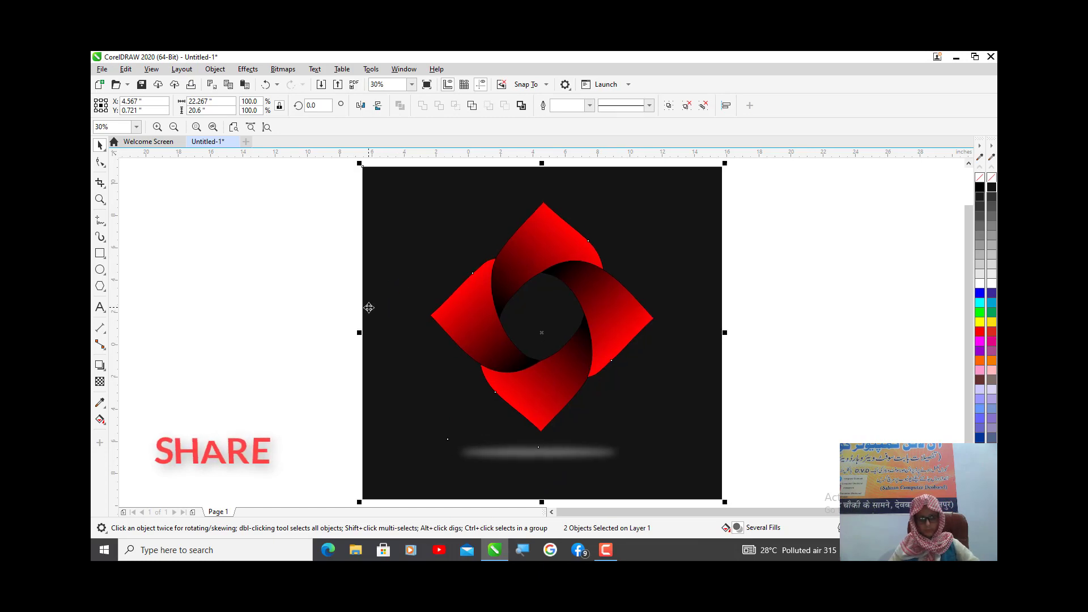
pyautogui.click(263, 265)
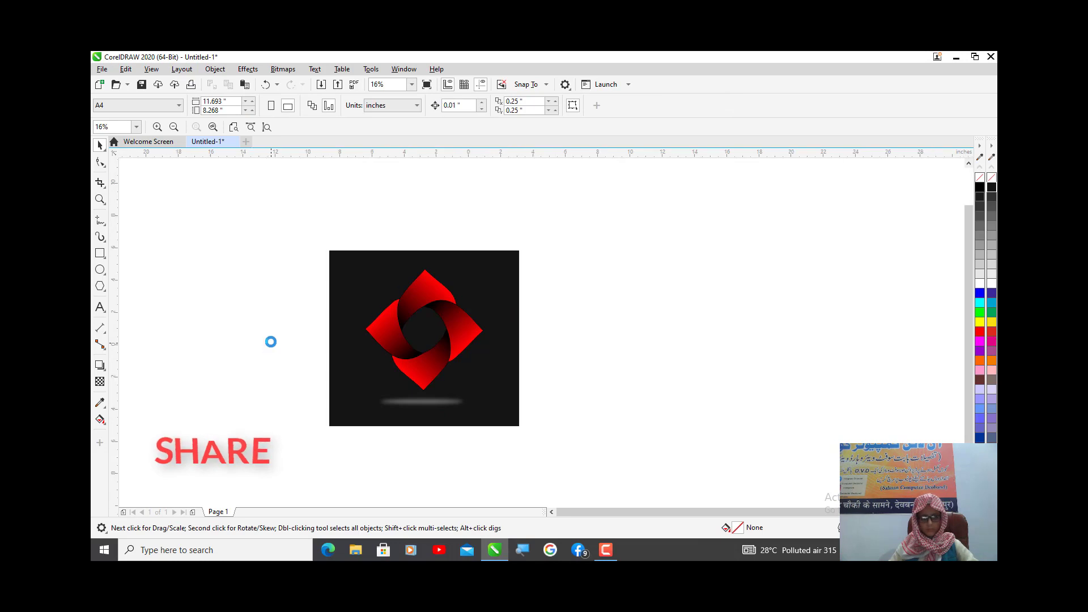
# - Stretch a copy of the black rectangle leftward to about 45.4 inches wide and send it behind the artwork
pyautogui.click(383, 352)
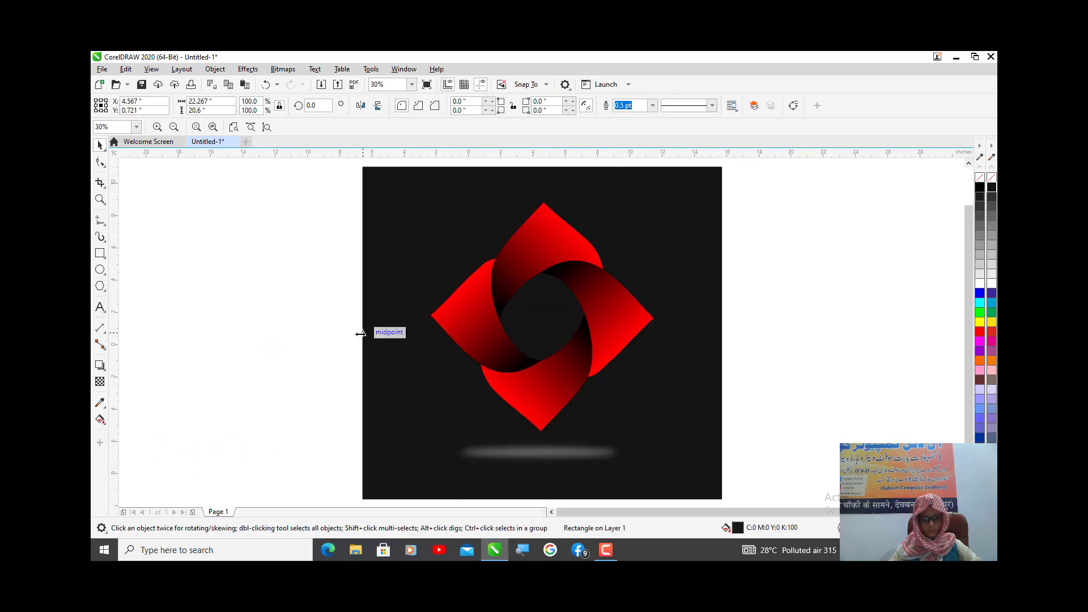
pyautogui.moveTo(361, 333); pyautogui.dragTo(226, 345)
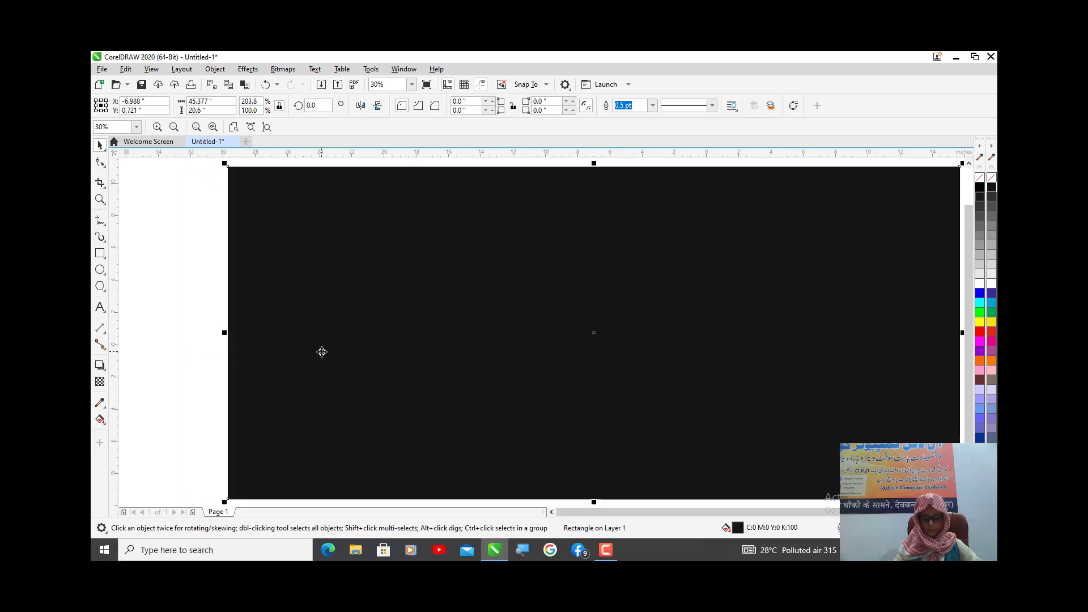
pyautogui.hotkey('ctrl', 'End')
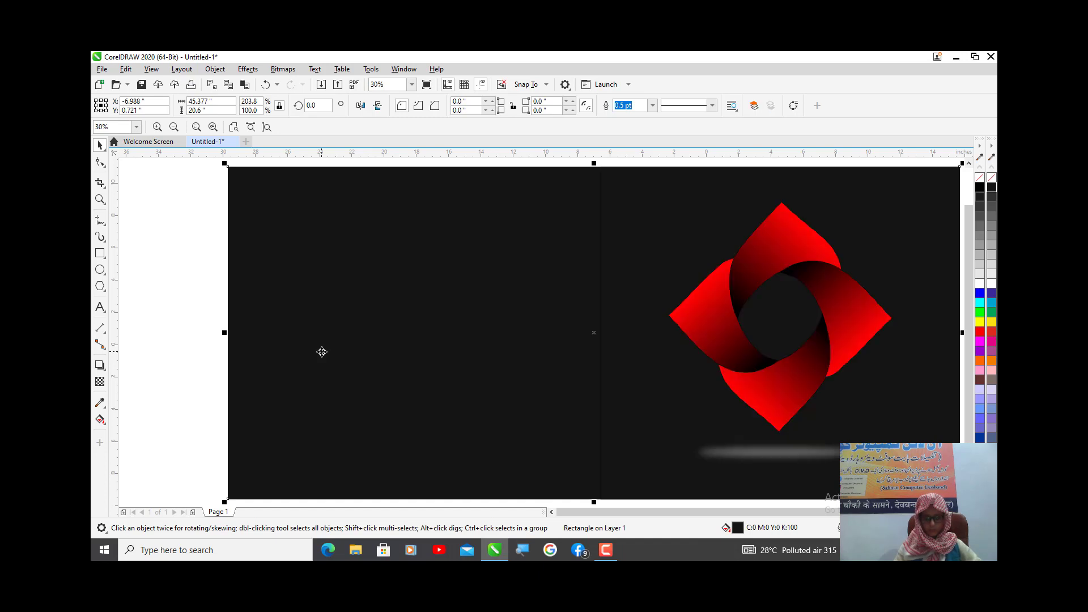
# - Narrow the wide black copy from its right side to about 20.7 inches, leaving a gap beside the original rectangle
pyautogui.scroll(-3, 322, 352)
pyautogui.click(417, 355)
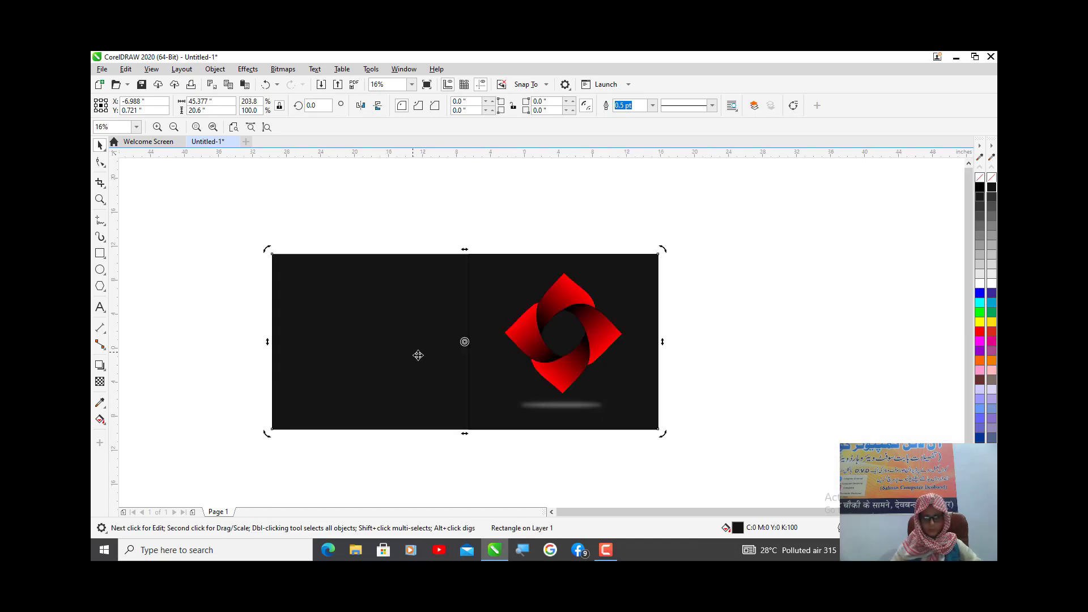
pyautogui.moveTo(411, 351); pyautogui.dragTo(396, 352)
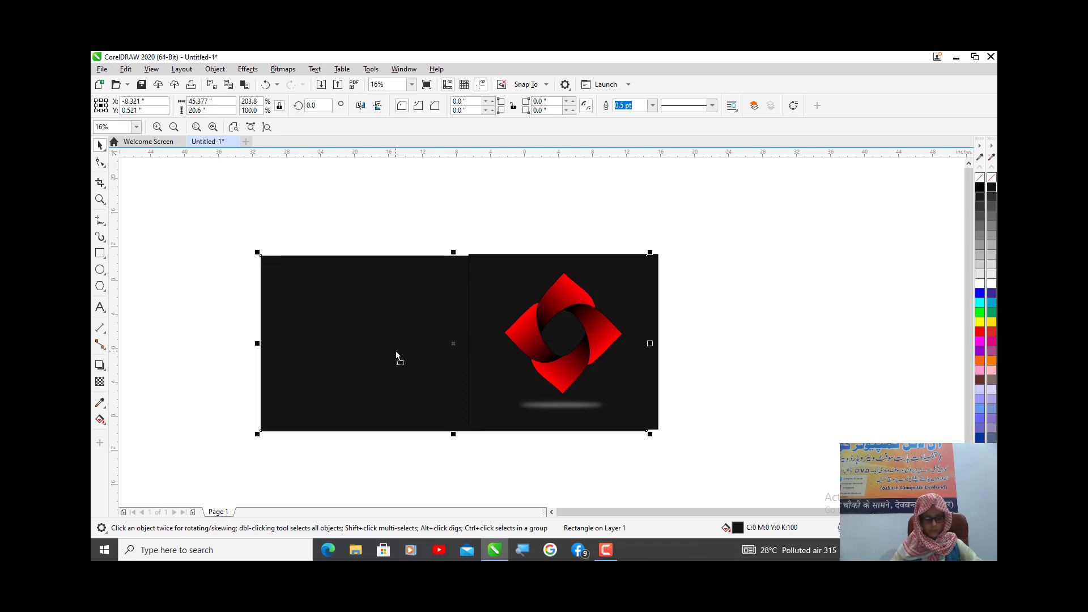
pyautogui.hotkey('ctrl', 'z')
pyautogui.moveTo(662, 341); pyautogui.dragTo(447, 374)
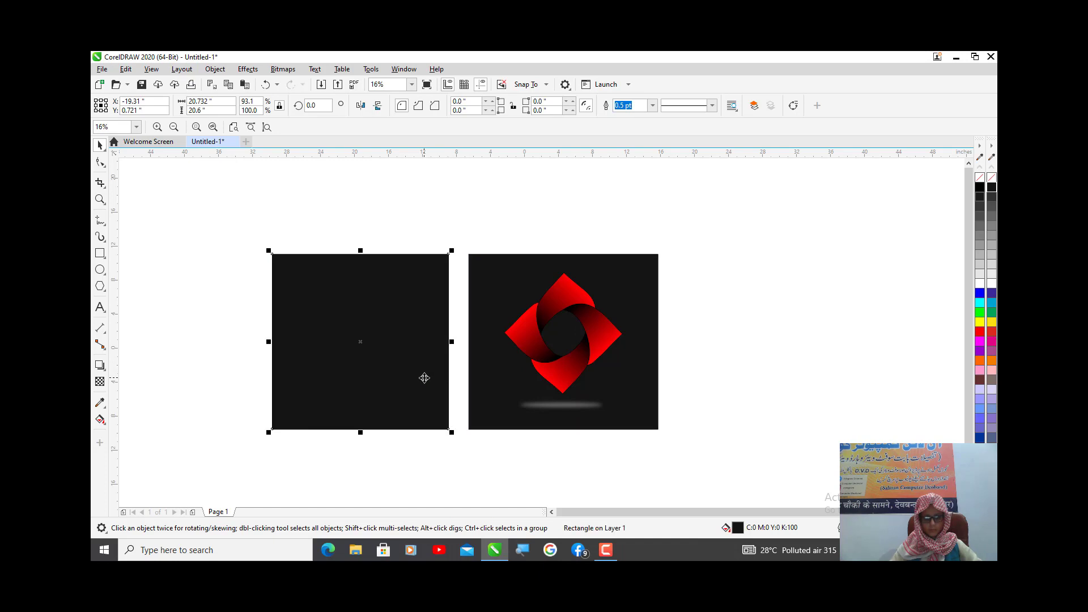
# - Place a copy of the ring-and-shadow group on the new black rectangle and centre it horizontally there
pyautogui.press('F4')
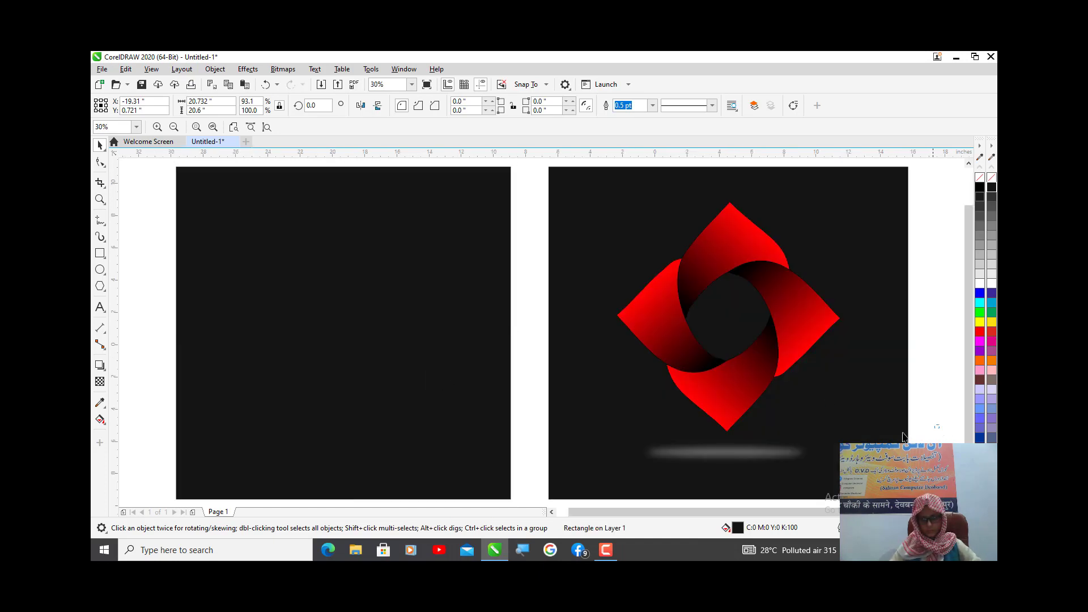
pyautogui.moveTo(909, 424); pyautogui.dragTo(636, 434)
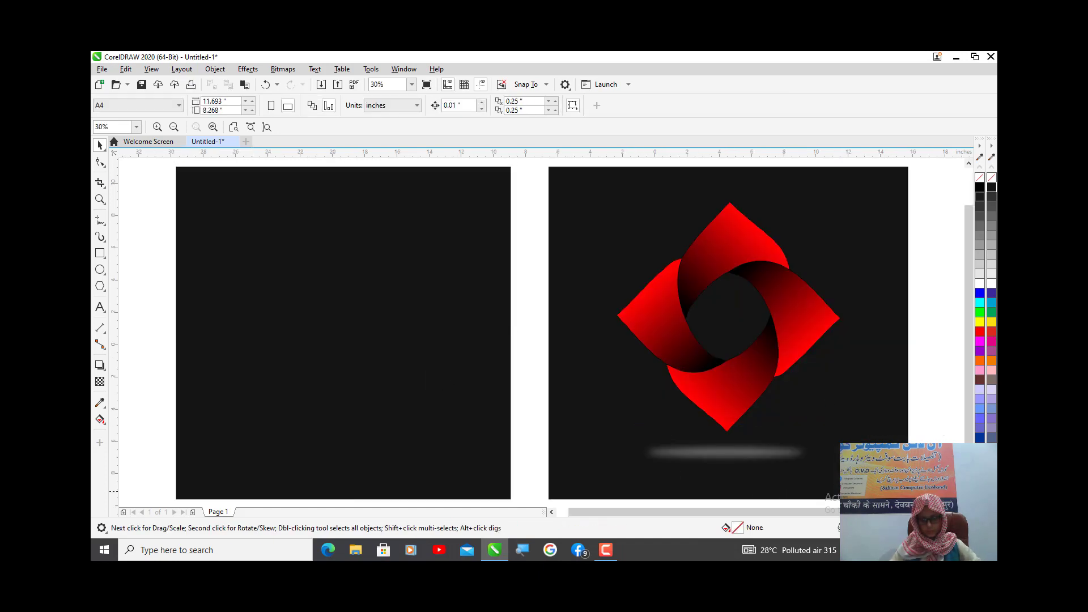
pyautogui.moveTo(946, 487); pyautogui.dragTo(571, 204)
pyautogui.moveTo(729, 332); pyautogui.dragTo(333, 356)
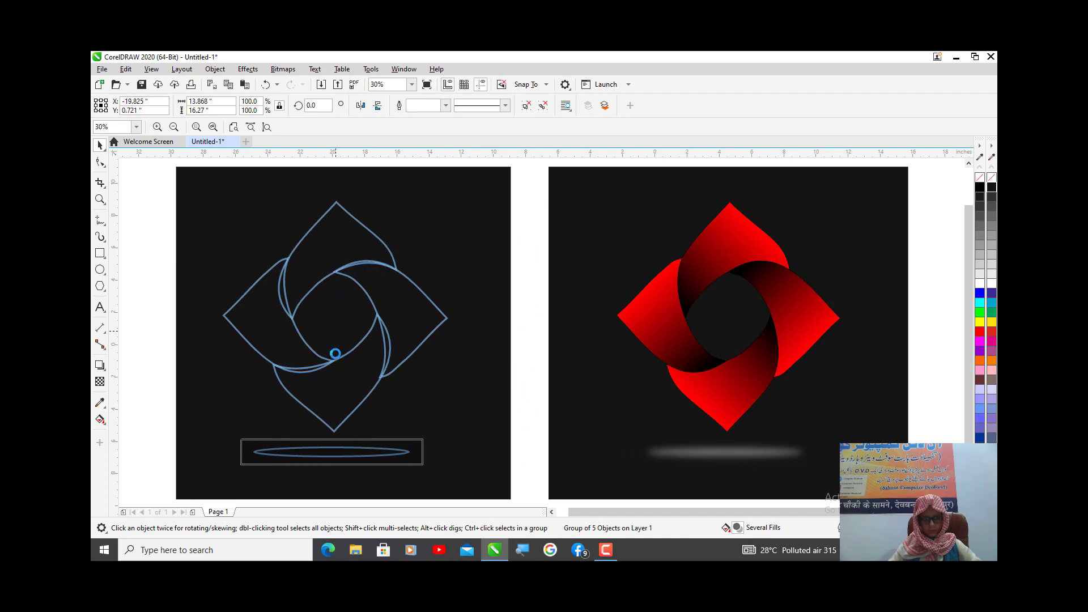
pyautogui.keyDown('shift'); pyautogui.click(468, 268); pyautogui.keyUp('shift')
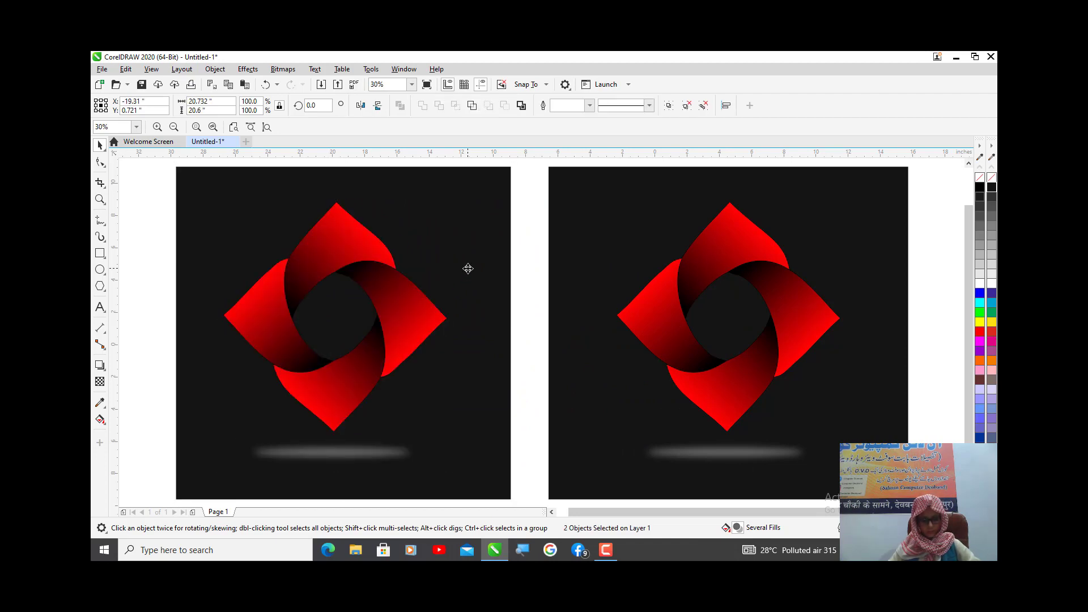
pyautogui.press('c')
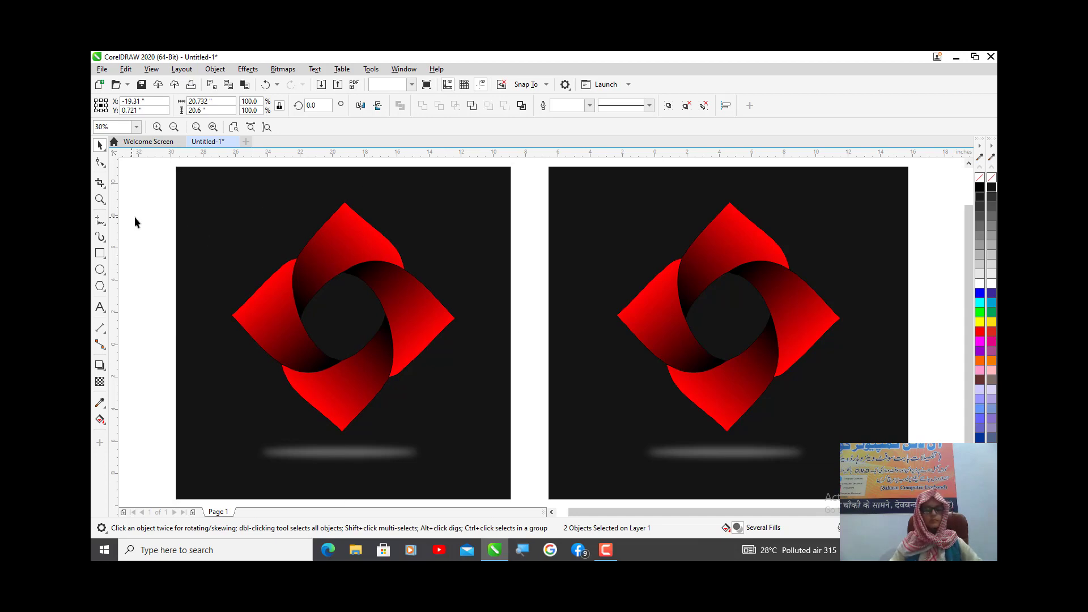
pyautogui.click(134, 221)
# - Ungroup the copied ring and change the red end of its top petal's gradient to cyan
pyautogui.click(325, 279)
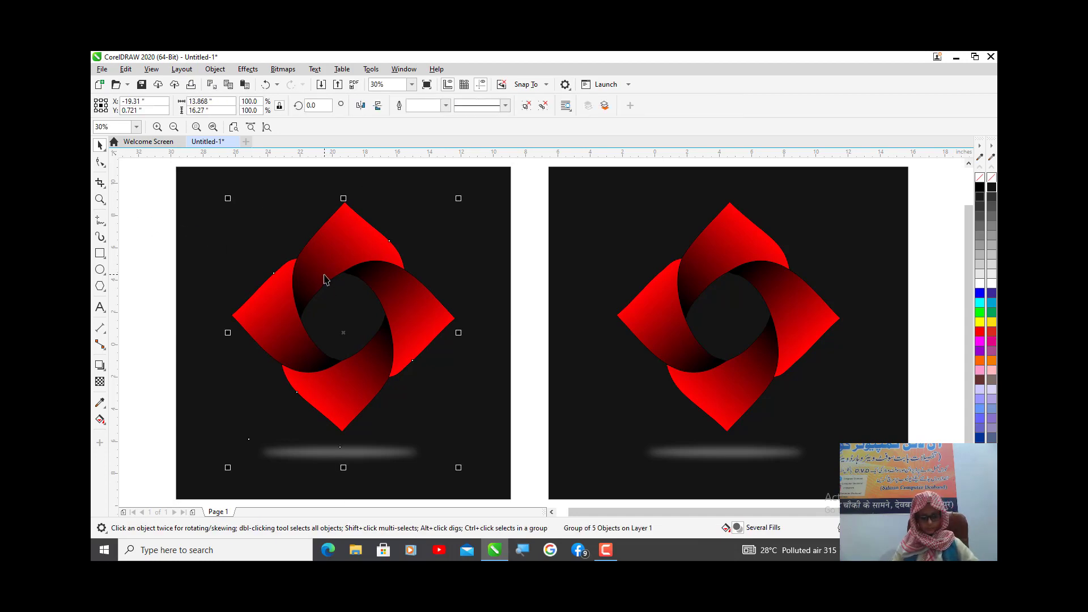
pyautogui.hotkey('ctrl', 'u')
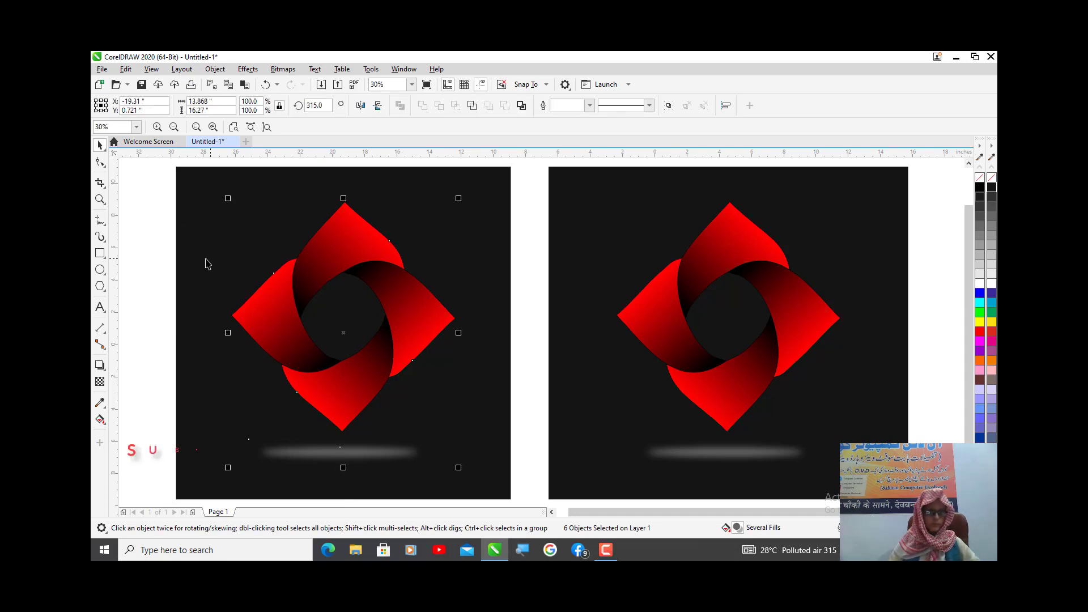
pyautogui.click(100, 420)
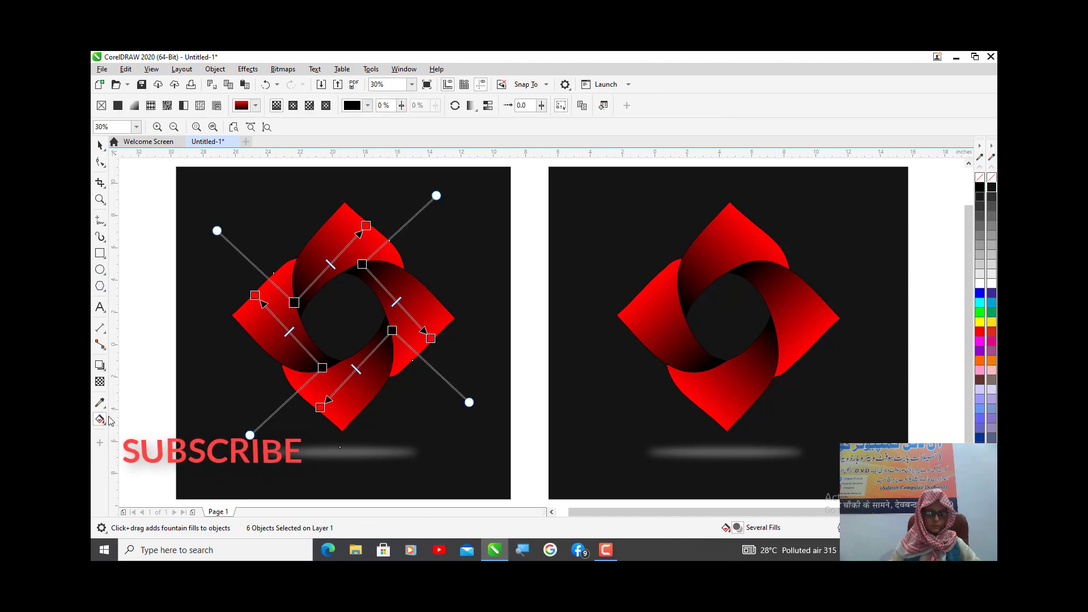
pyautogui.click(366, 226)
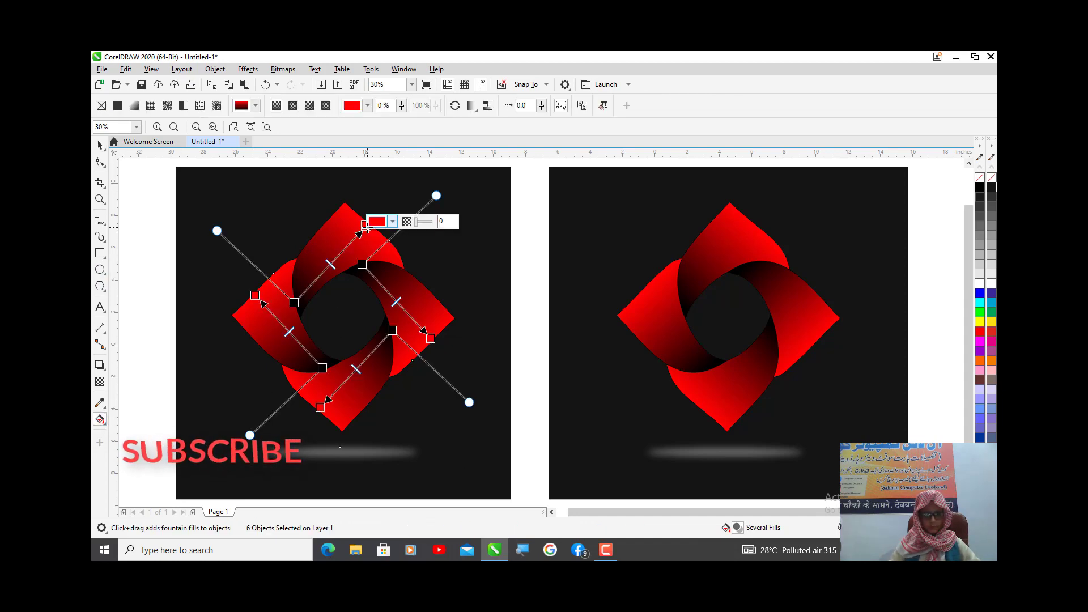
pyautogui.click(980, 303)
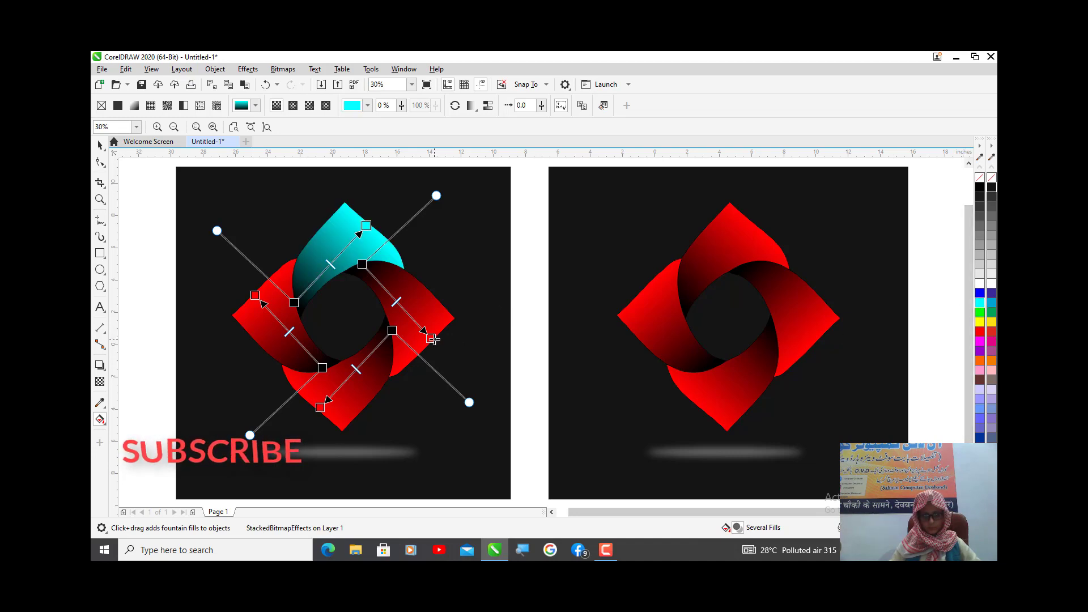
# - Change the red gradient ends of the copied ring's right, bottom and left petals to cyan
pyautogui.click(432, 339)
pyautogui.click(979, 304)
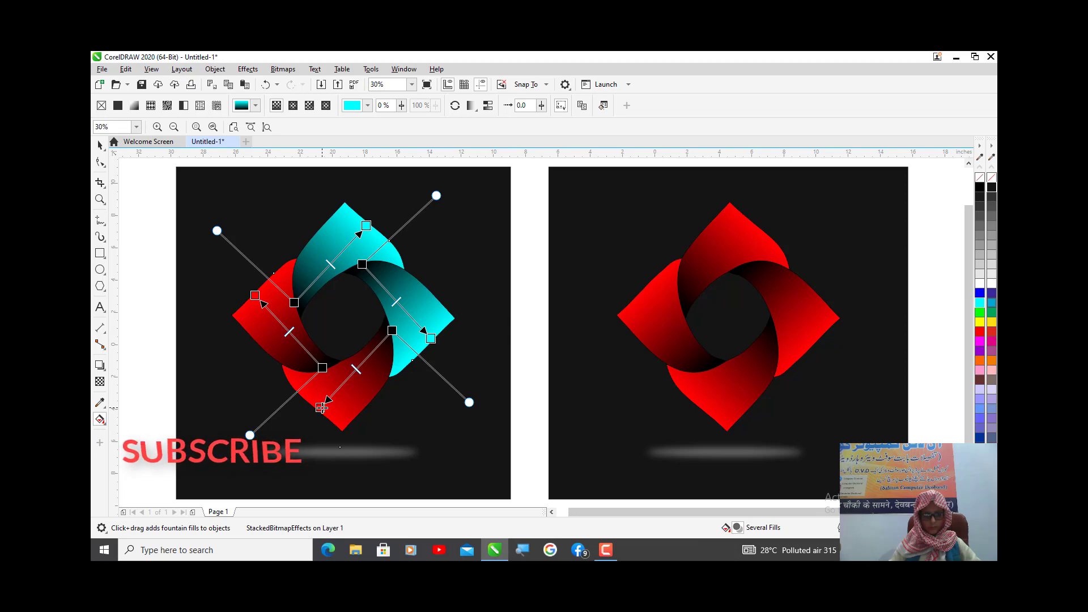
pyautogui.click(321, 407)
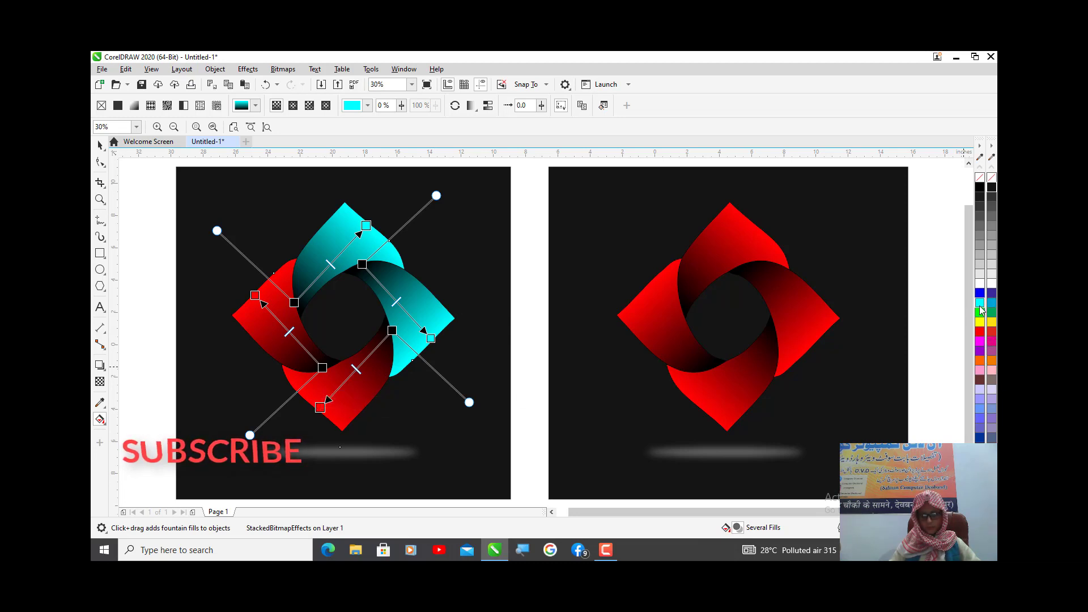
pyautogui.click(980, 305)
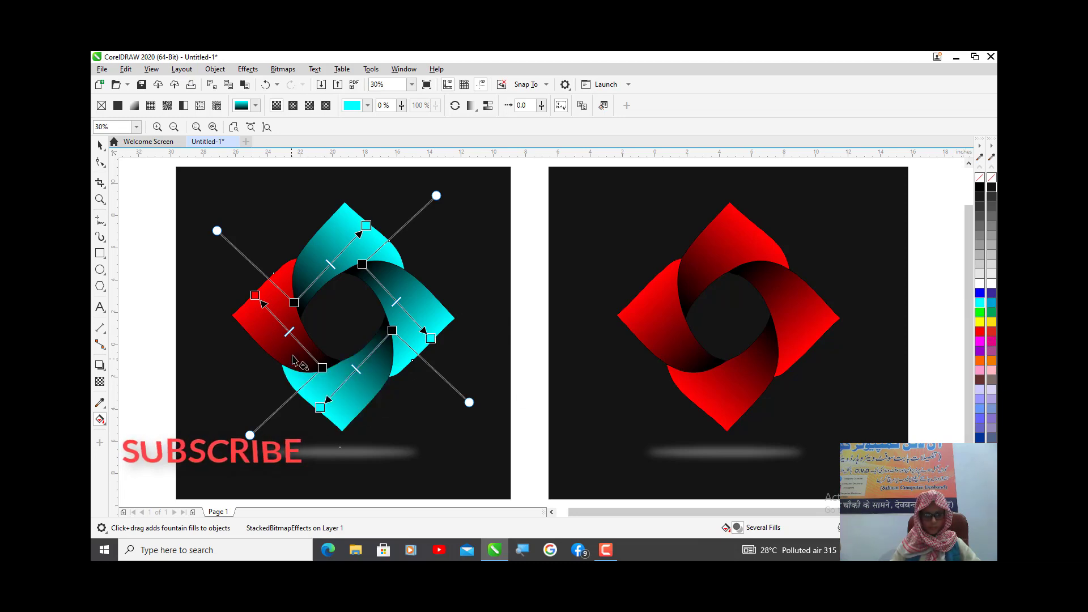
pyautogui.click(256, 295)
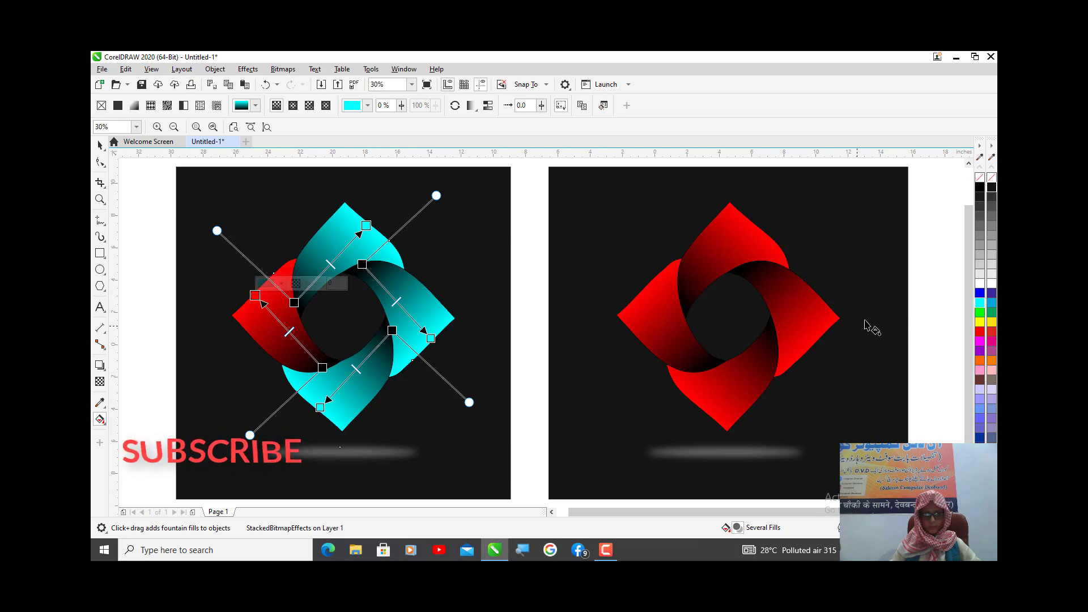
pyautogui.click(982, 305)
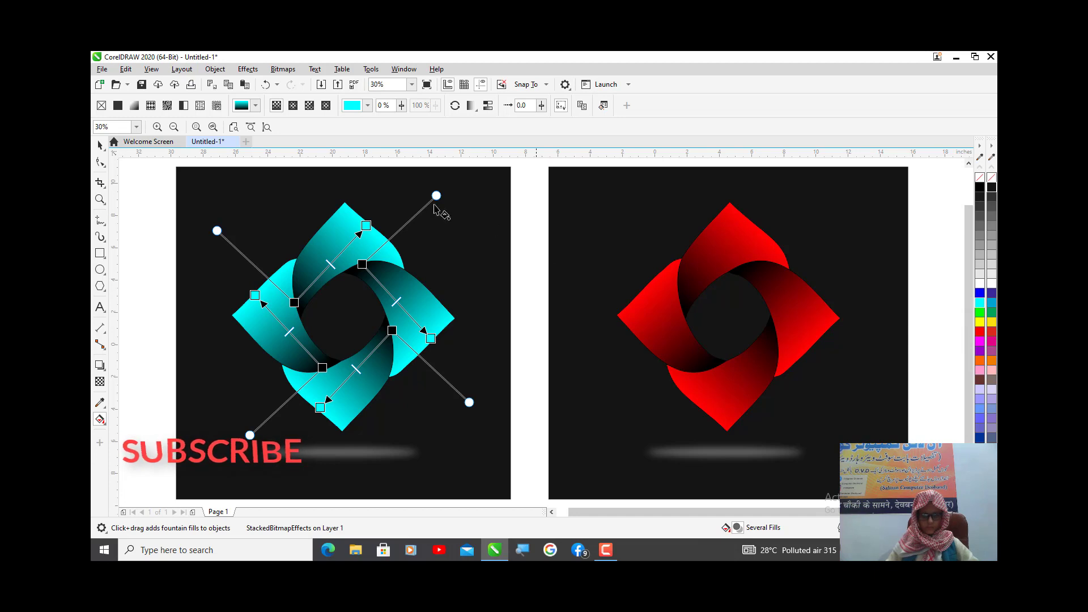
pyautogui.click(101, 147)
pyautogui.click(163, 195)
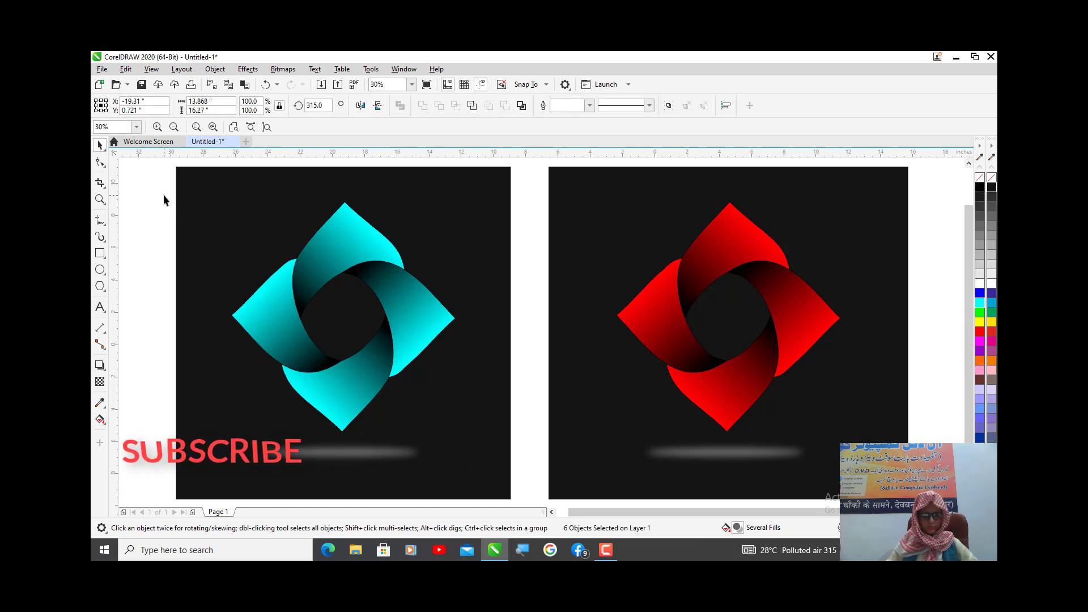